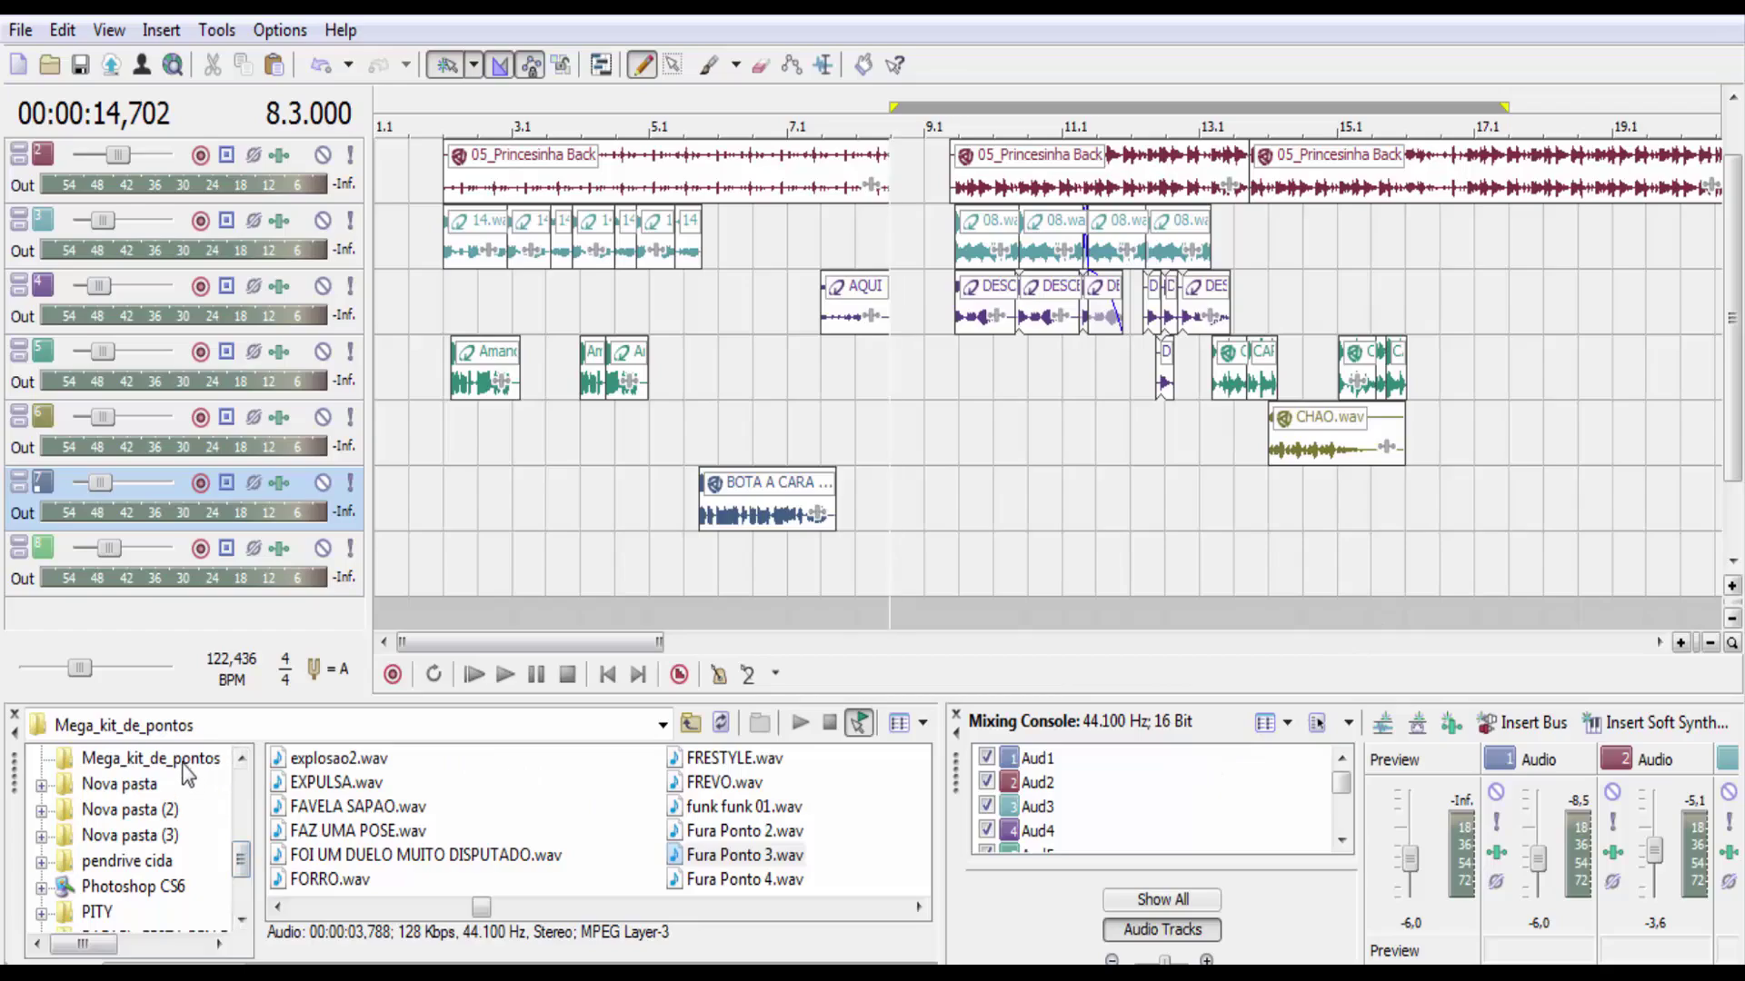
# Preview the Fura Ponto 2, 3, 4 and 9 samples in the Mega_kit_de_pontos folder.
pyautogui.click(185, 766)
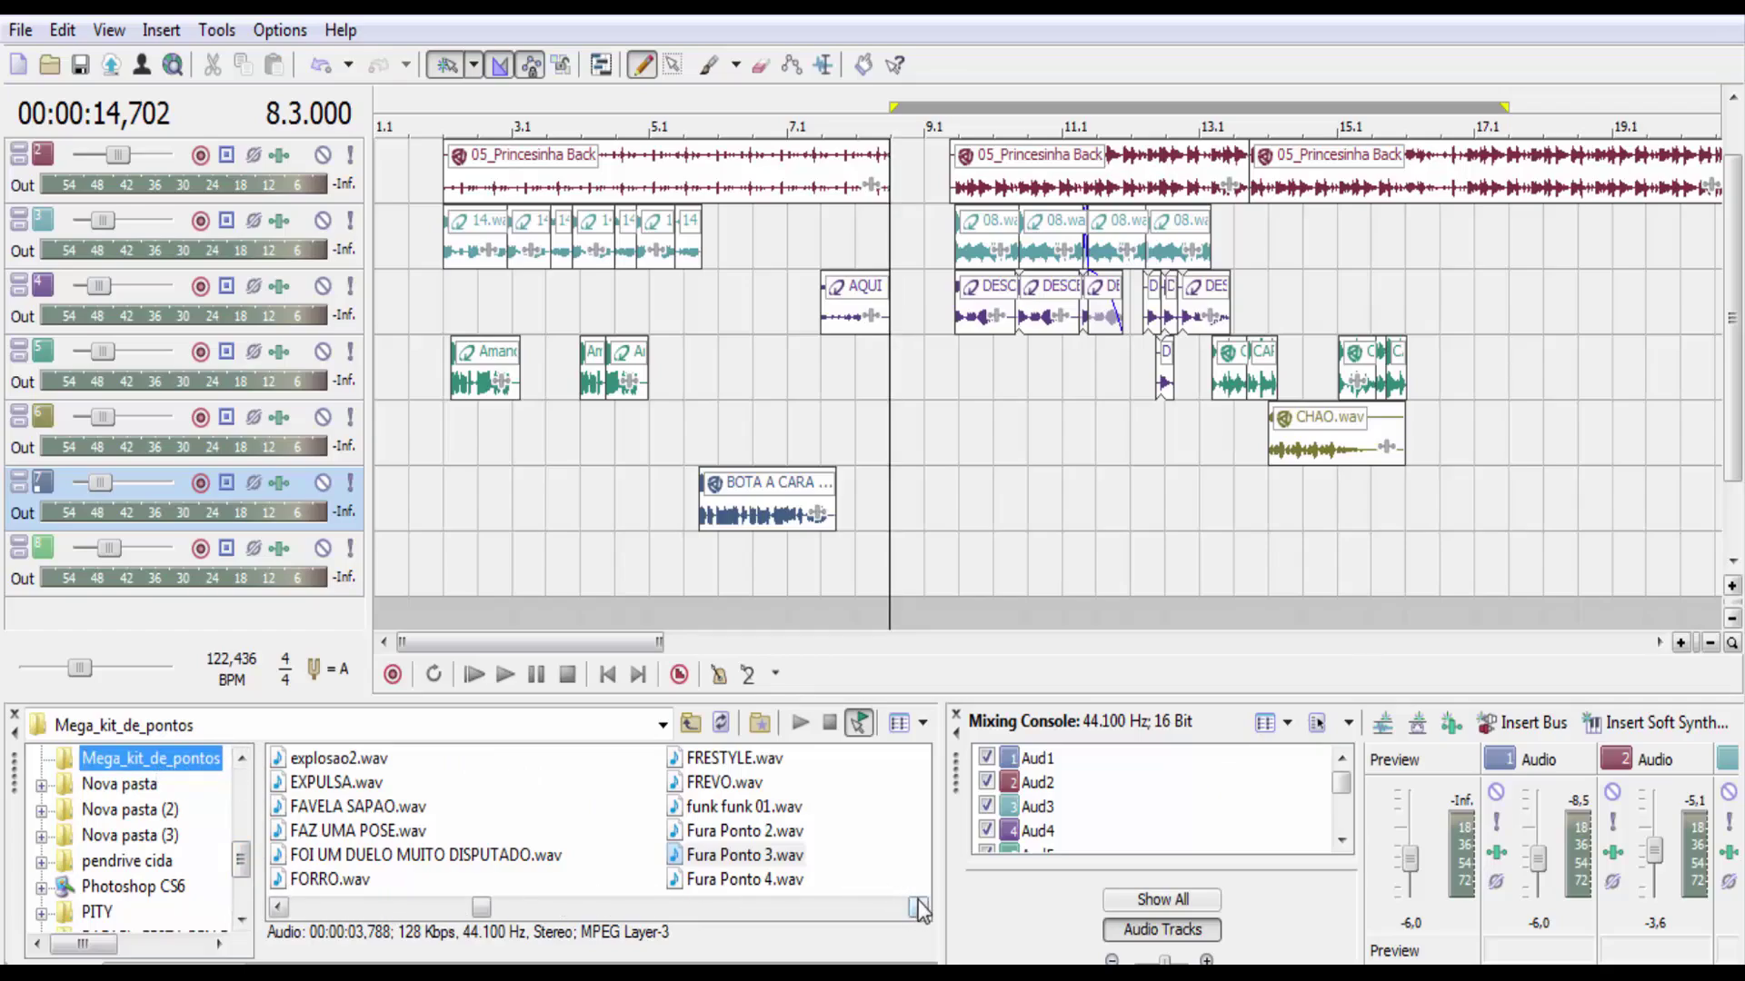
pyautogui.click(715, 858)
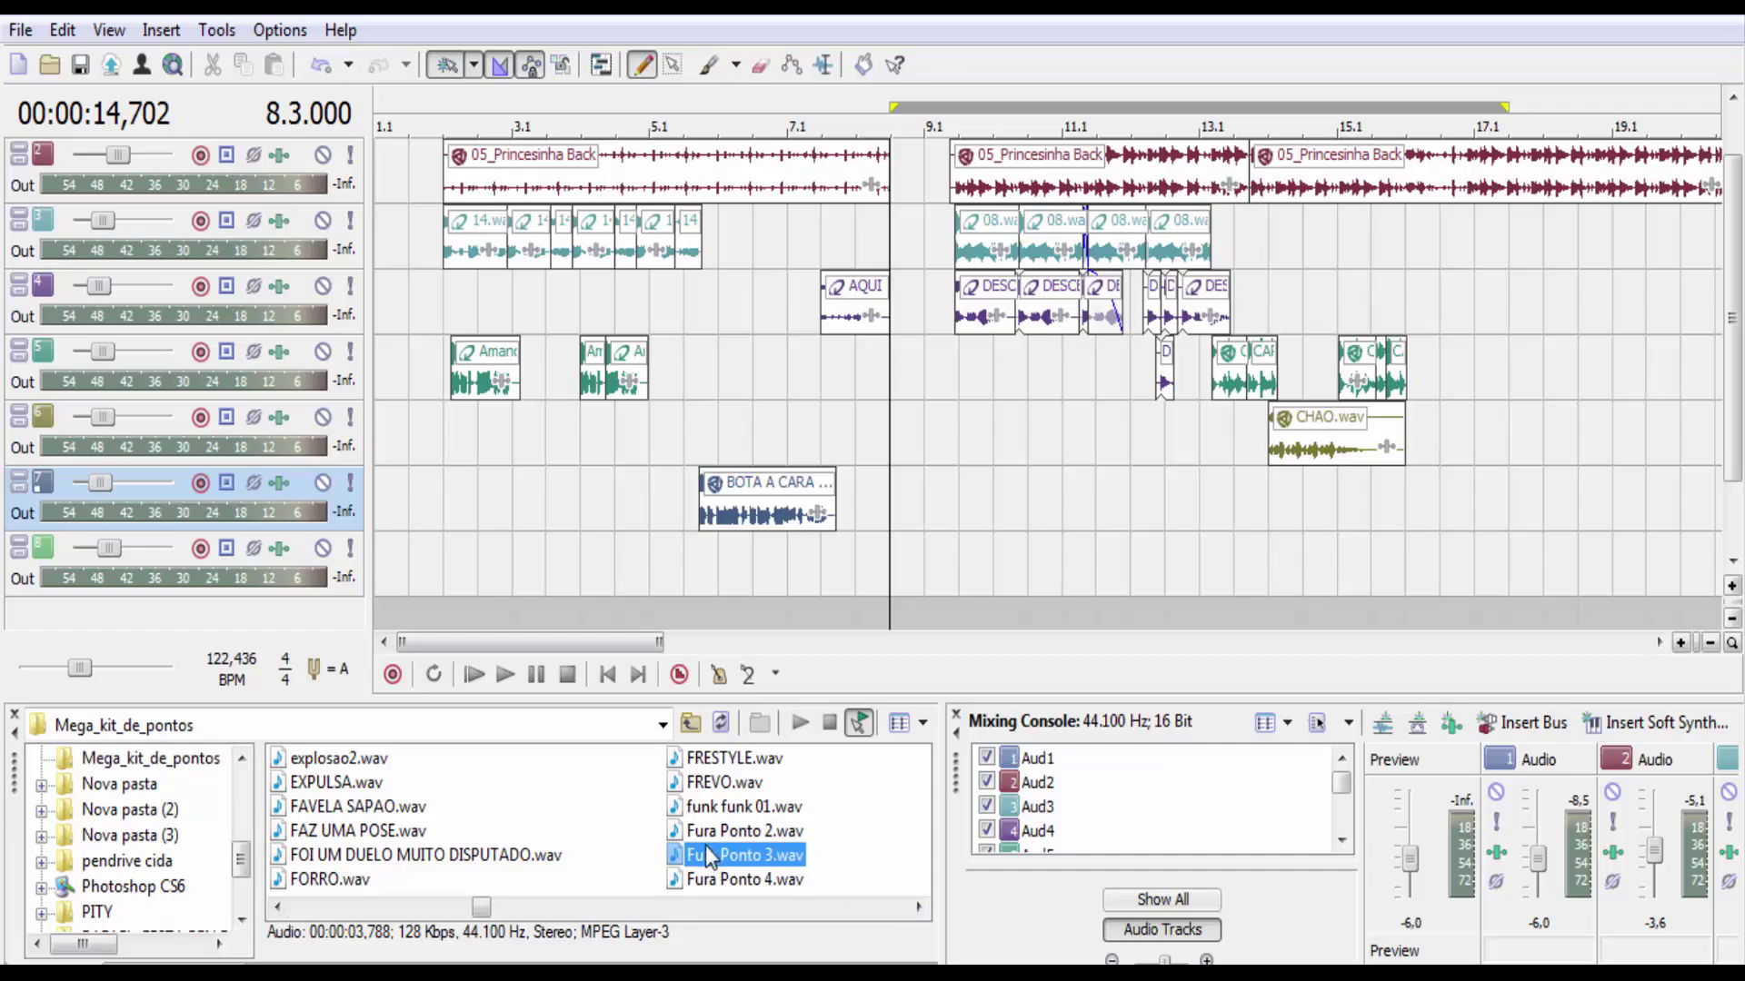
pyautogui.press('Up')
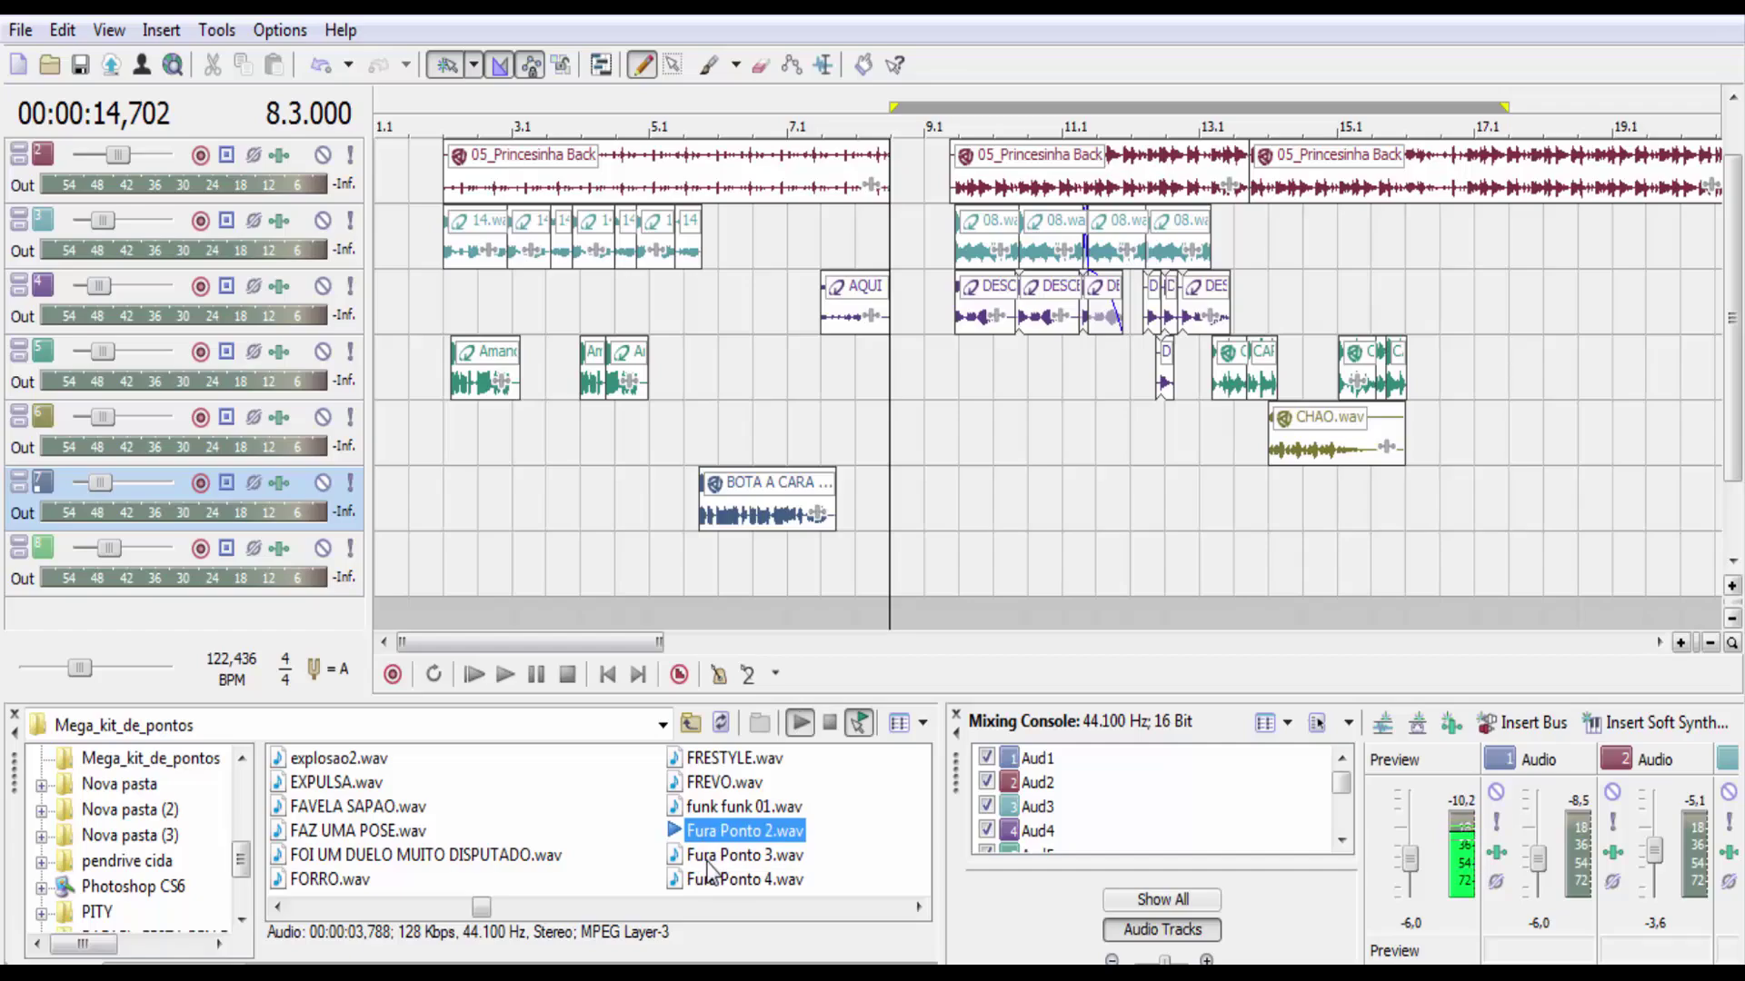
pyautogui.press('Down')
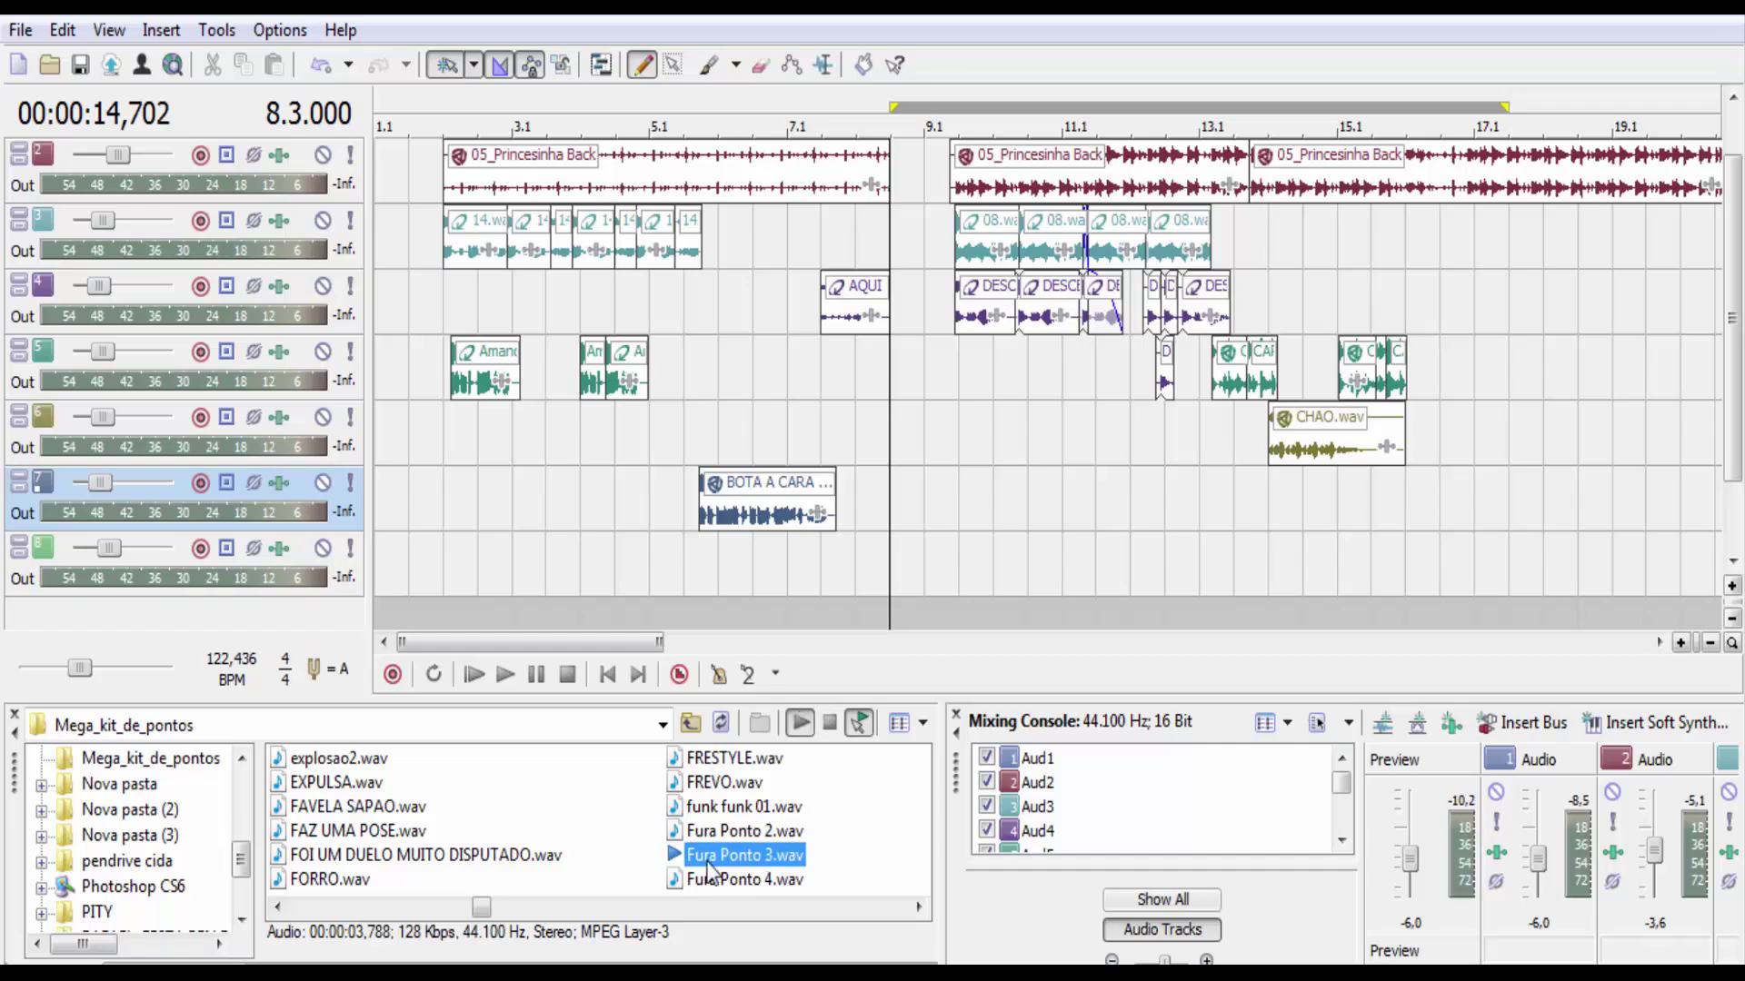
pyautogui.click(708, 881)
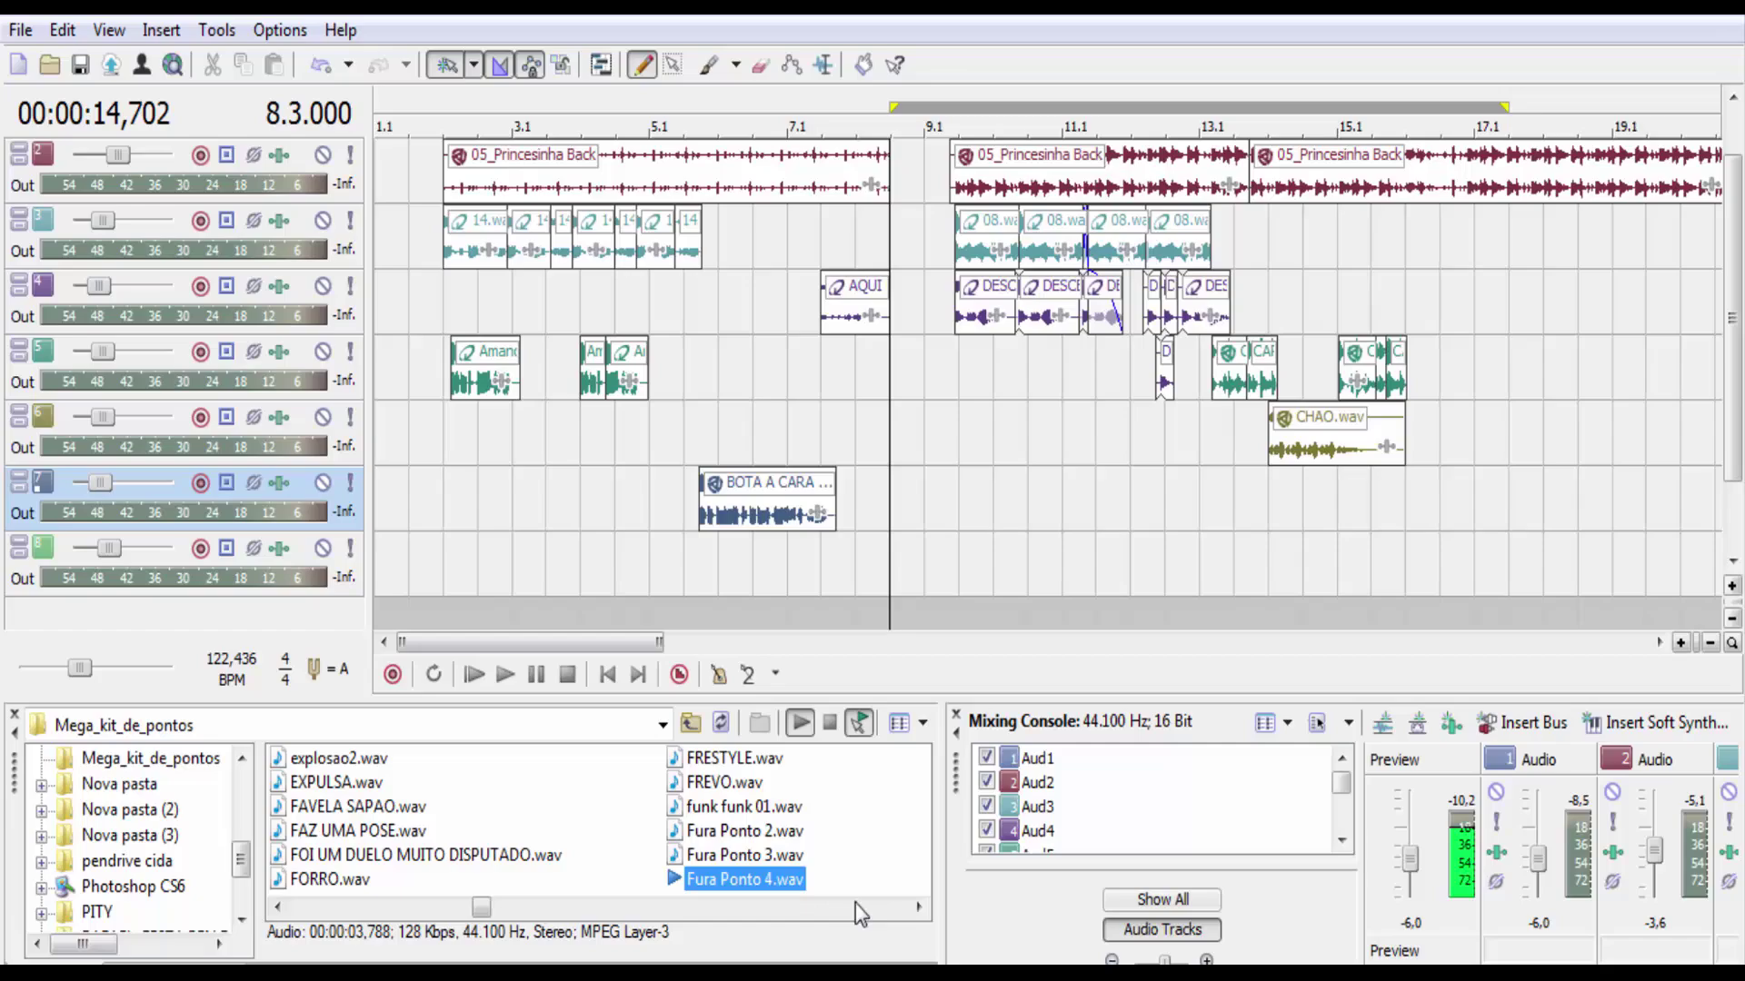
pyautogui.click(910, 908)
pyautogui.click(772, 836)
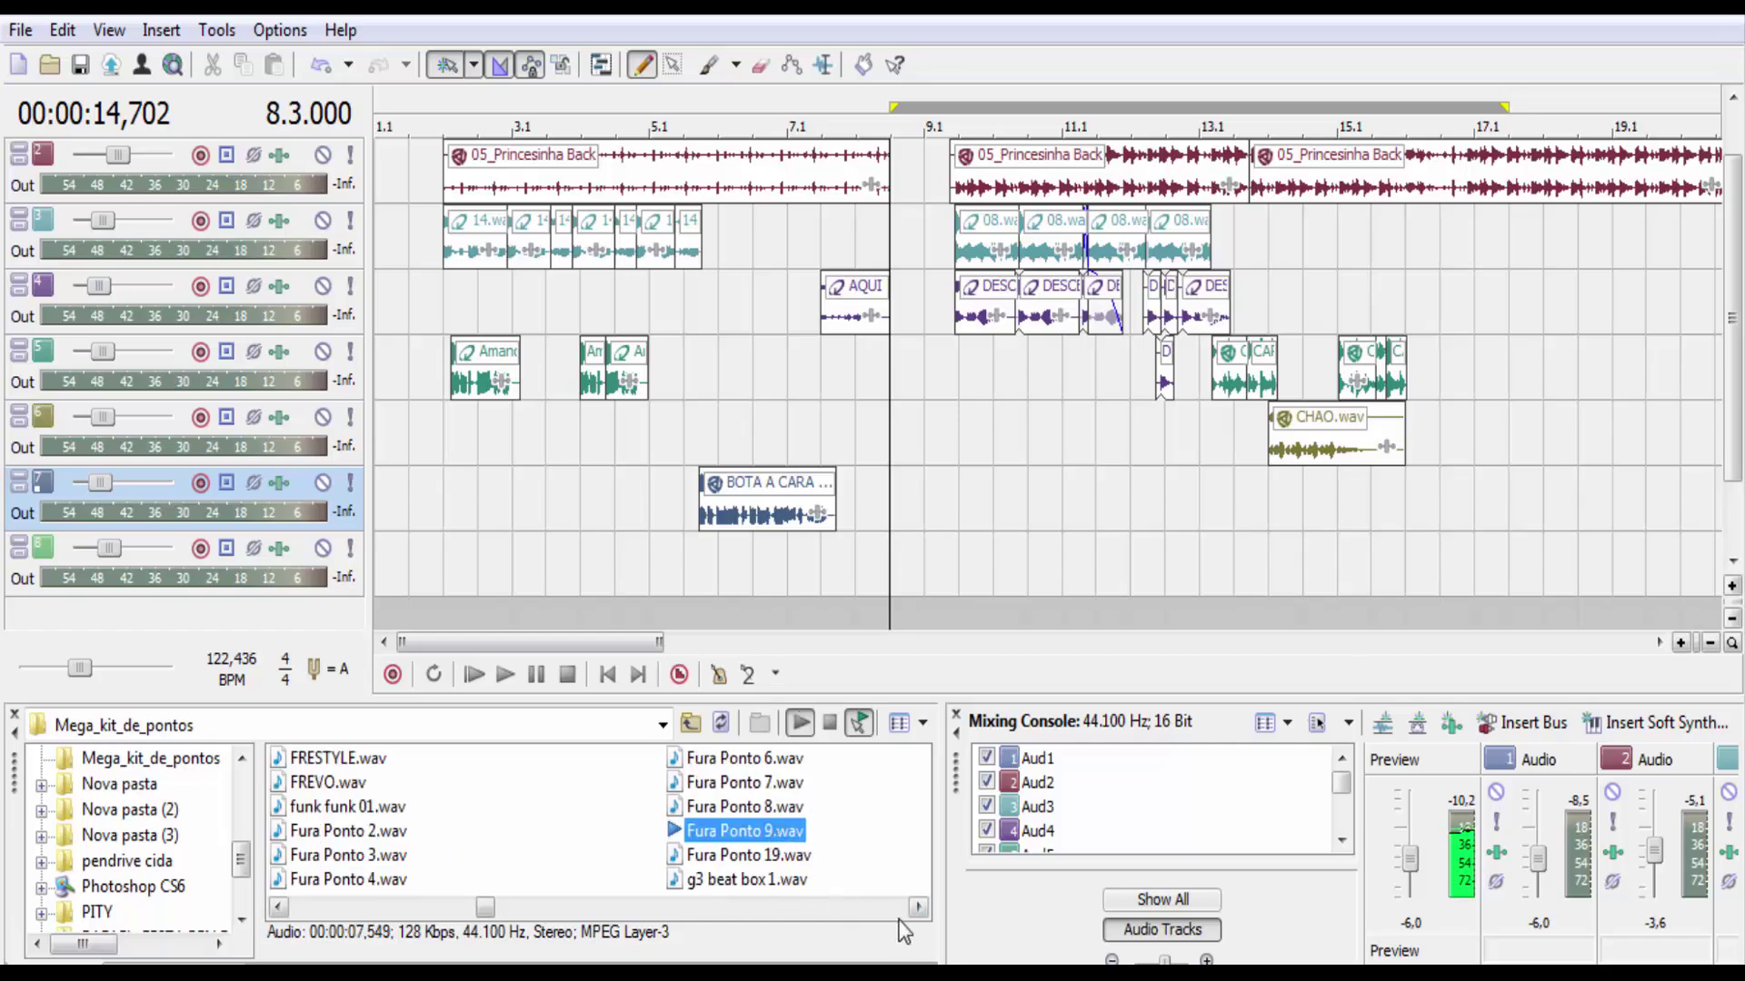
# Preview the GAITA 002, GAITA BOLADO 02, GAITA MUSIC, GEMIDO and GAITEIRO samples.
pyautogui.click(919, 909)
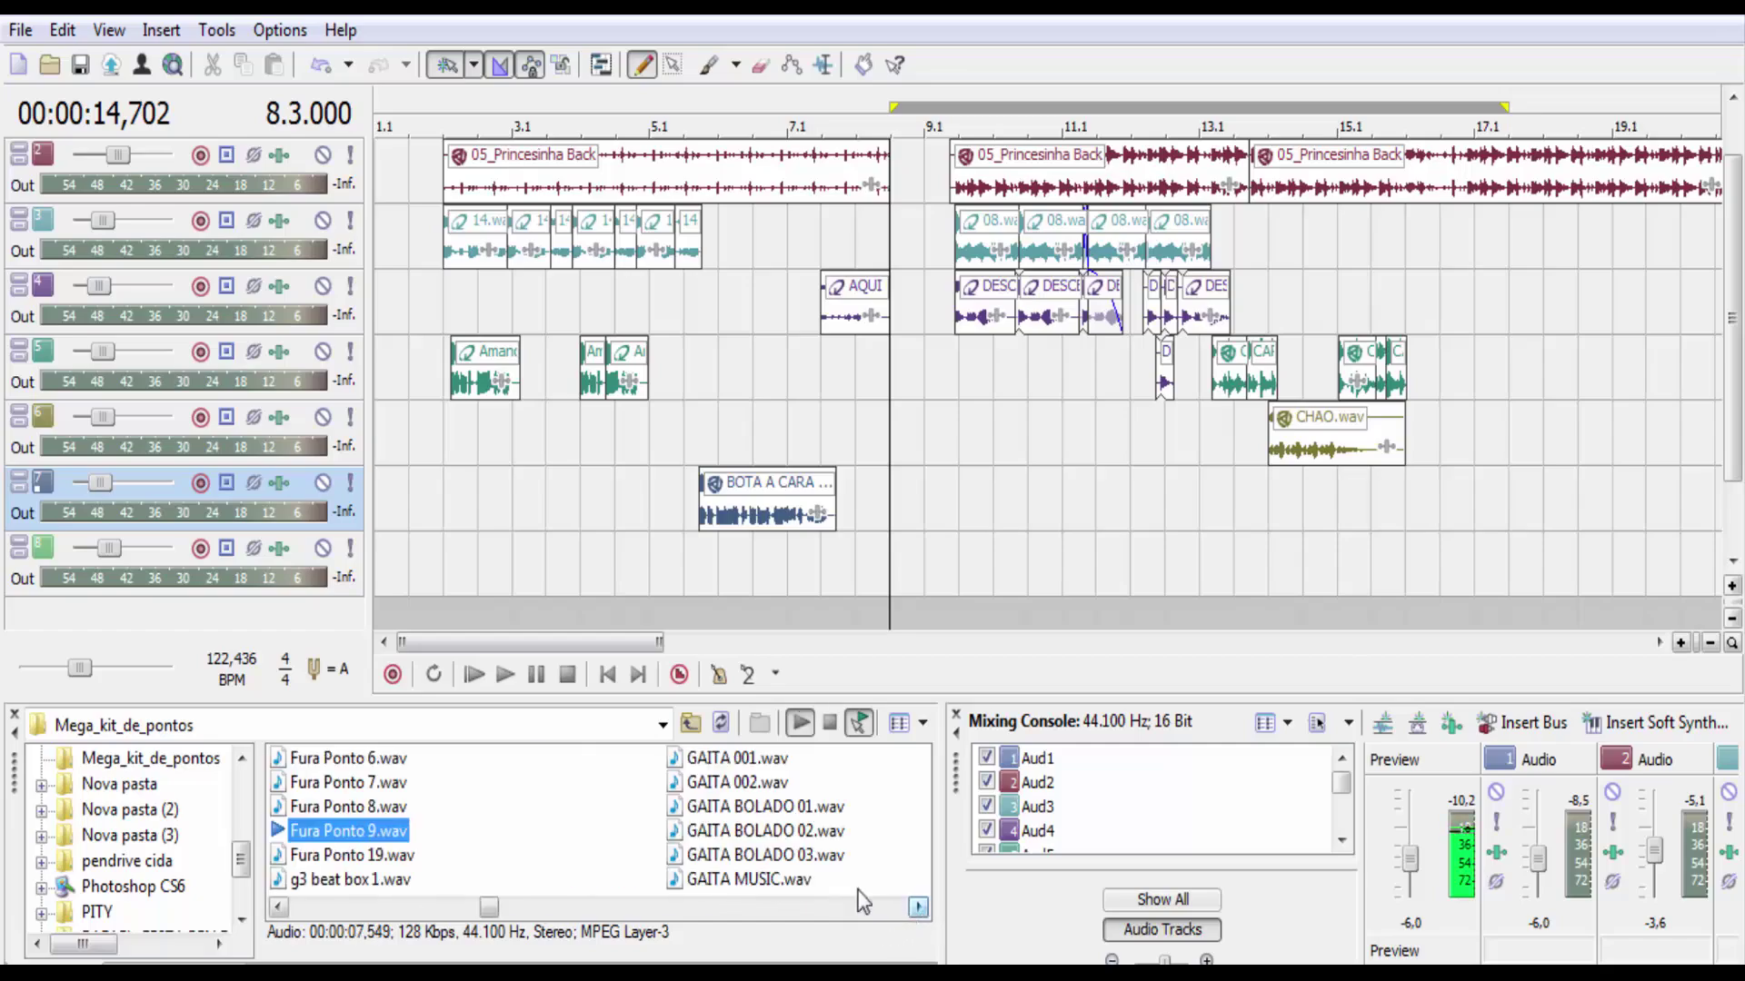
pyautogui.click(715, 783)
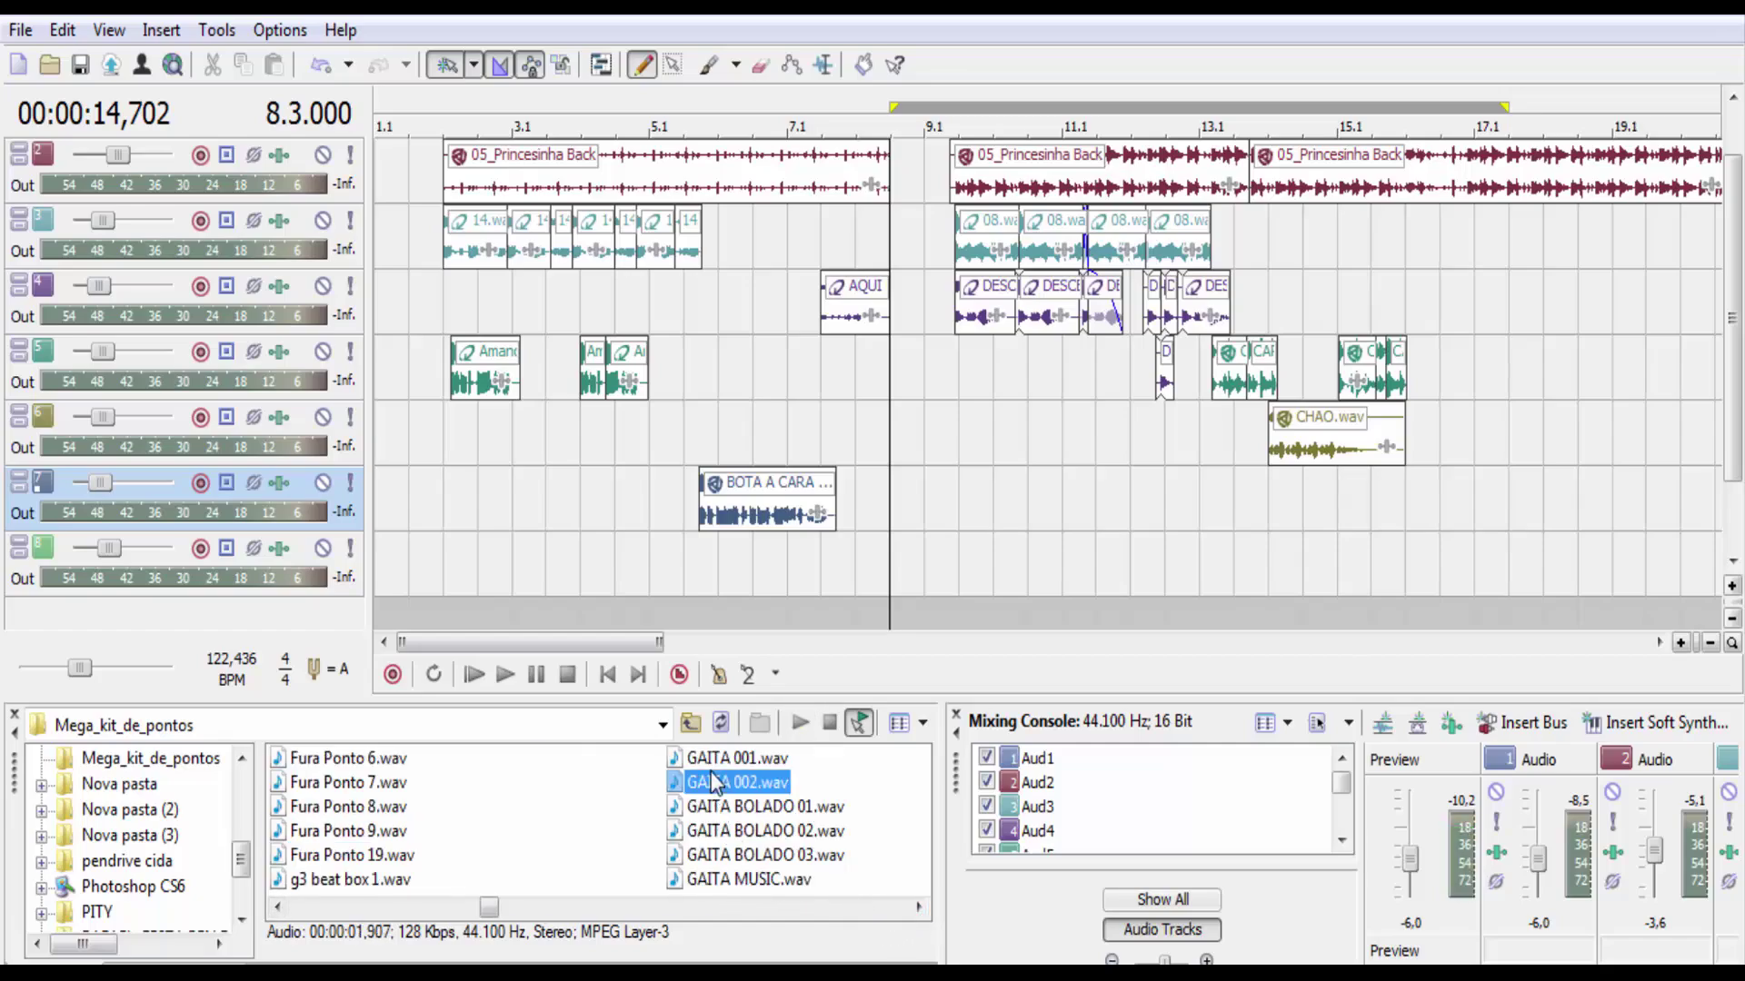
pyautogui.click(719, 832)
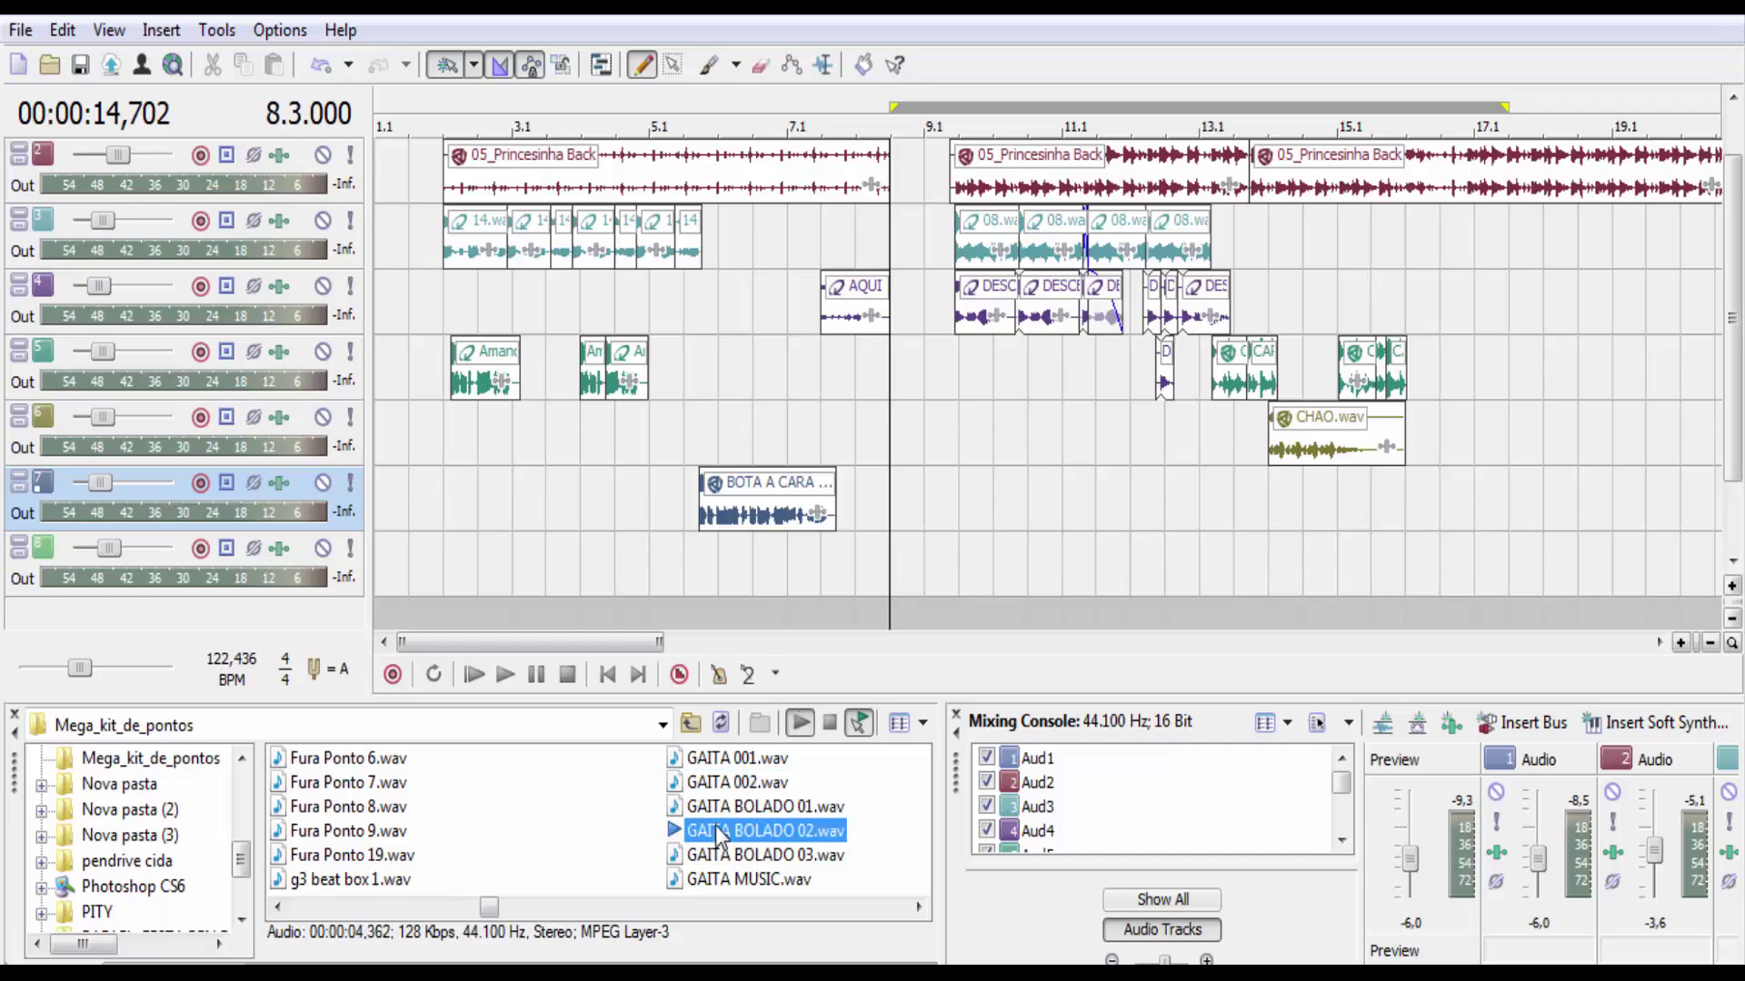
pyautogui.click(738, 880)
pyautogui.click(918, 906)
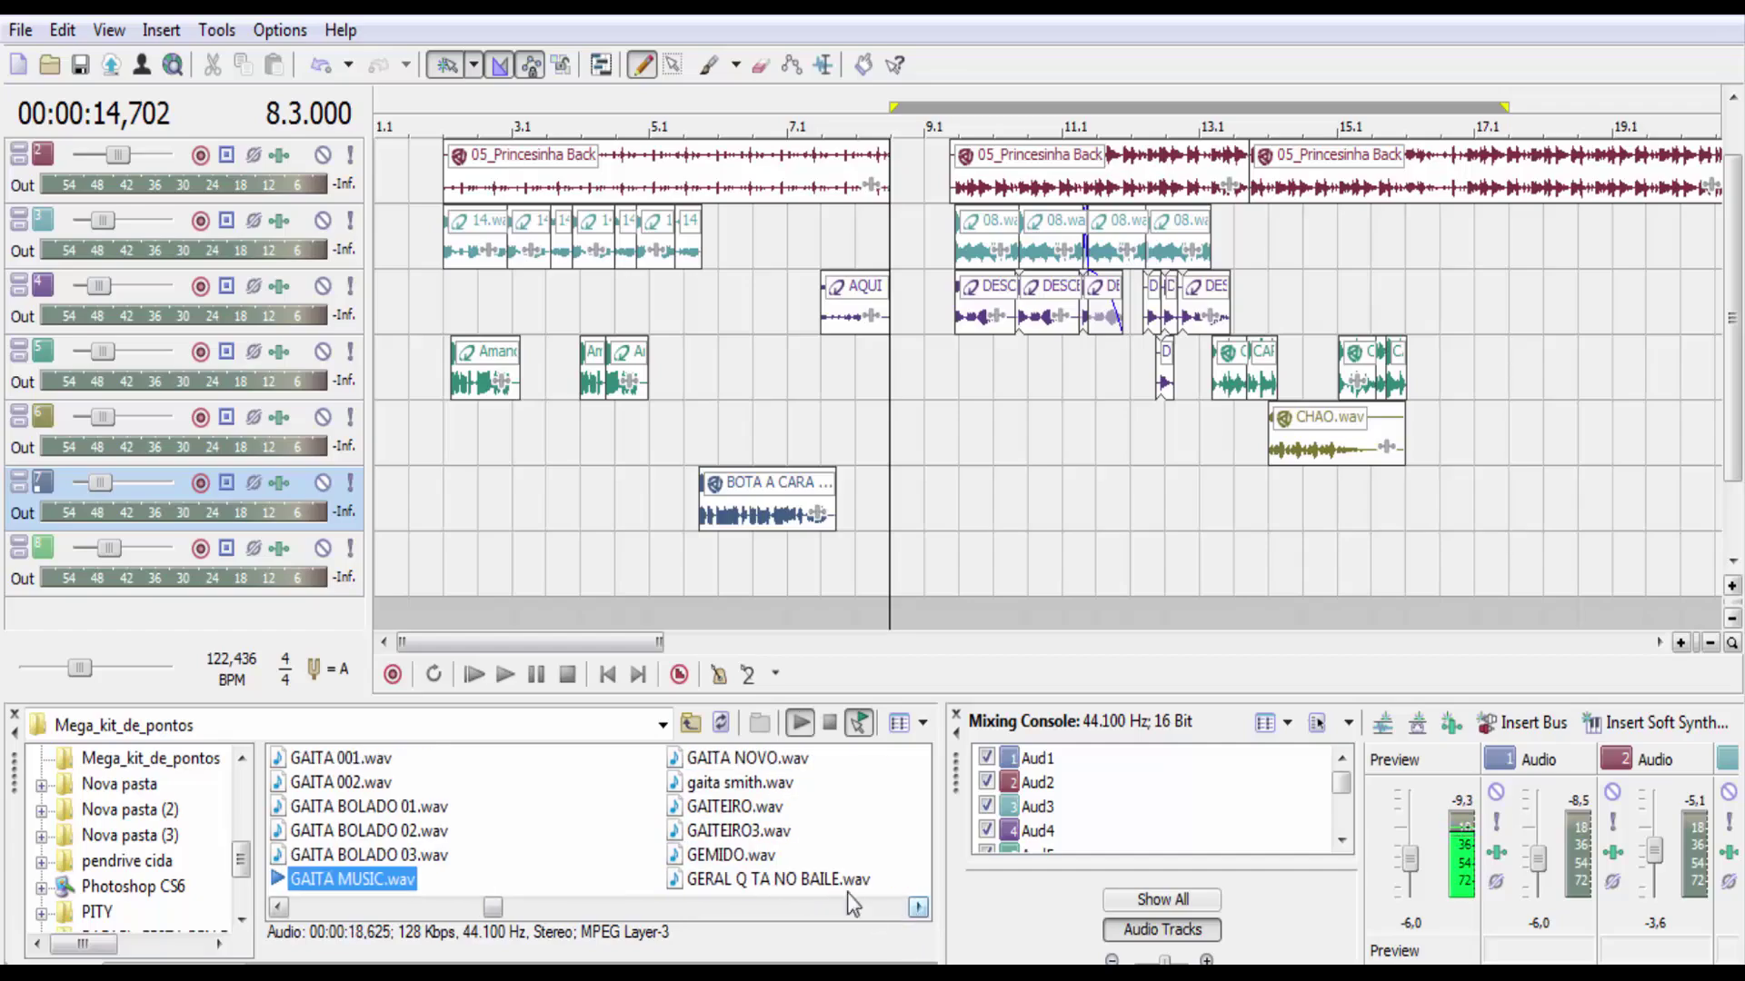
pyautogui.click(739, 855)
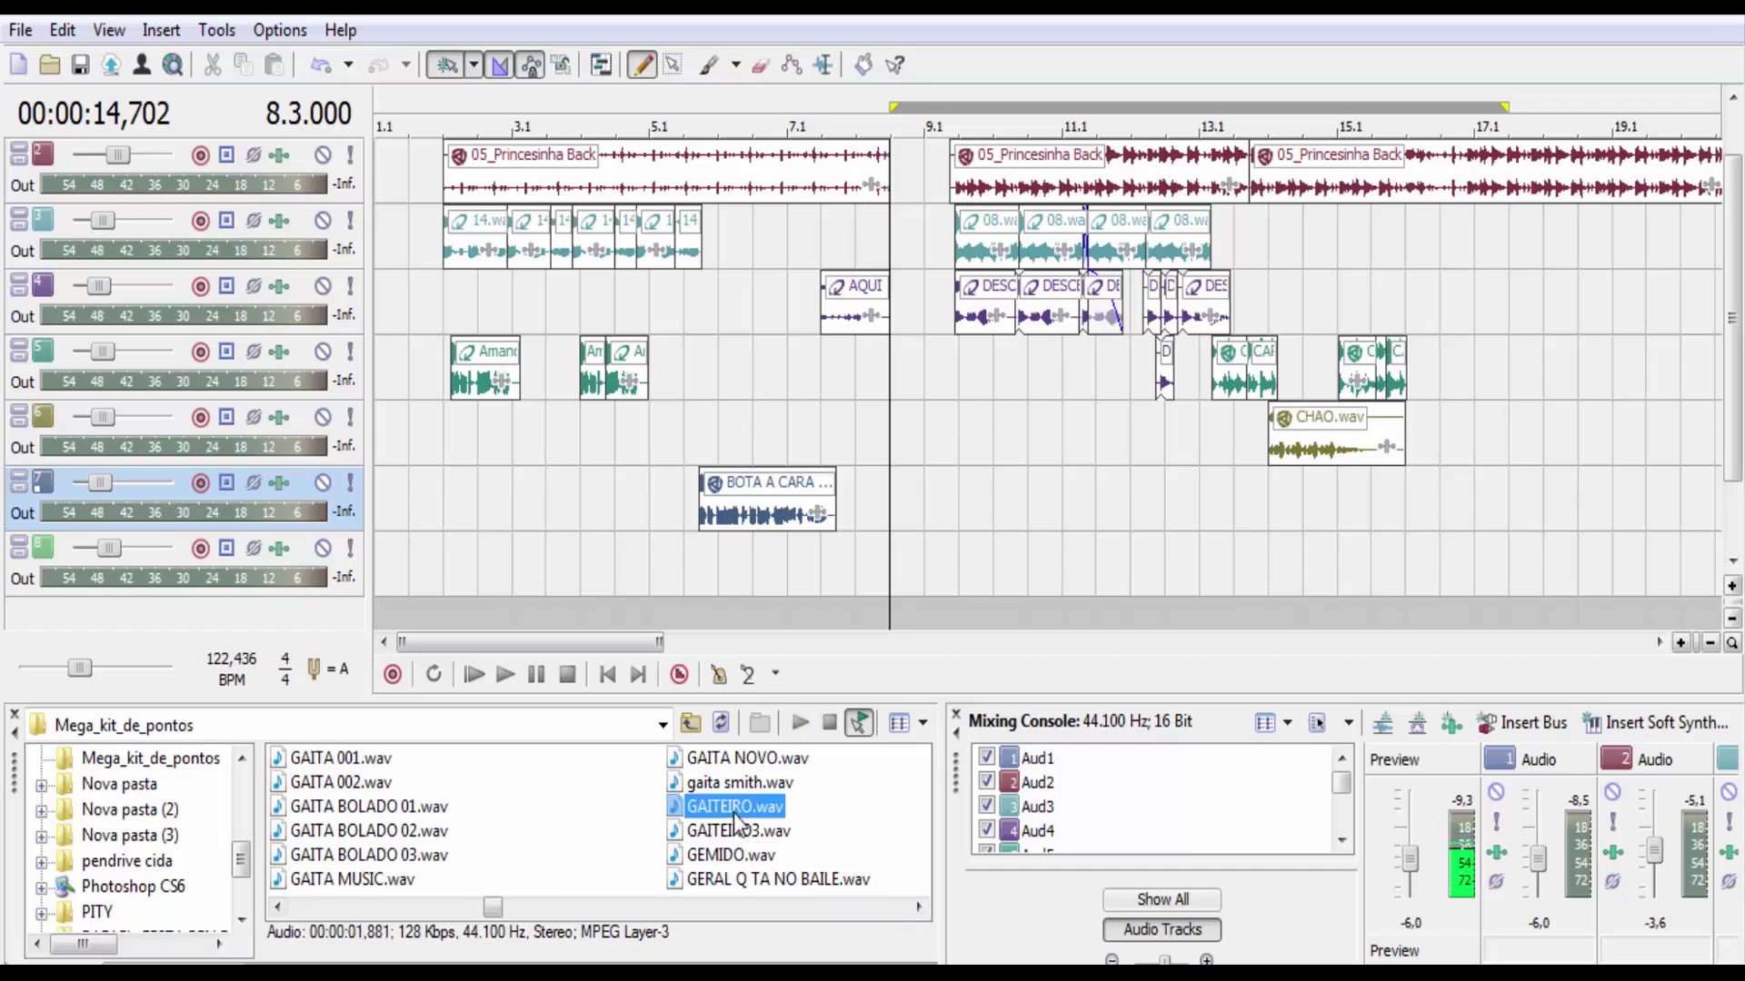
pyautogui.click(733, 808)
# Preview the GIGI2 and GIGOLO2 samples and the three samples whose names begin with GIL.
pyautogui.click(918, 906)
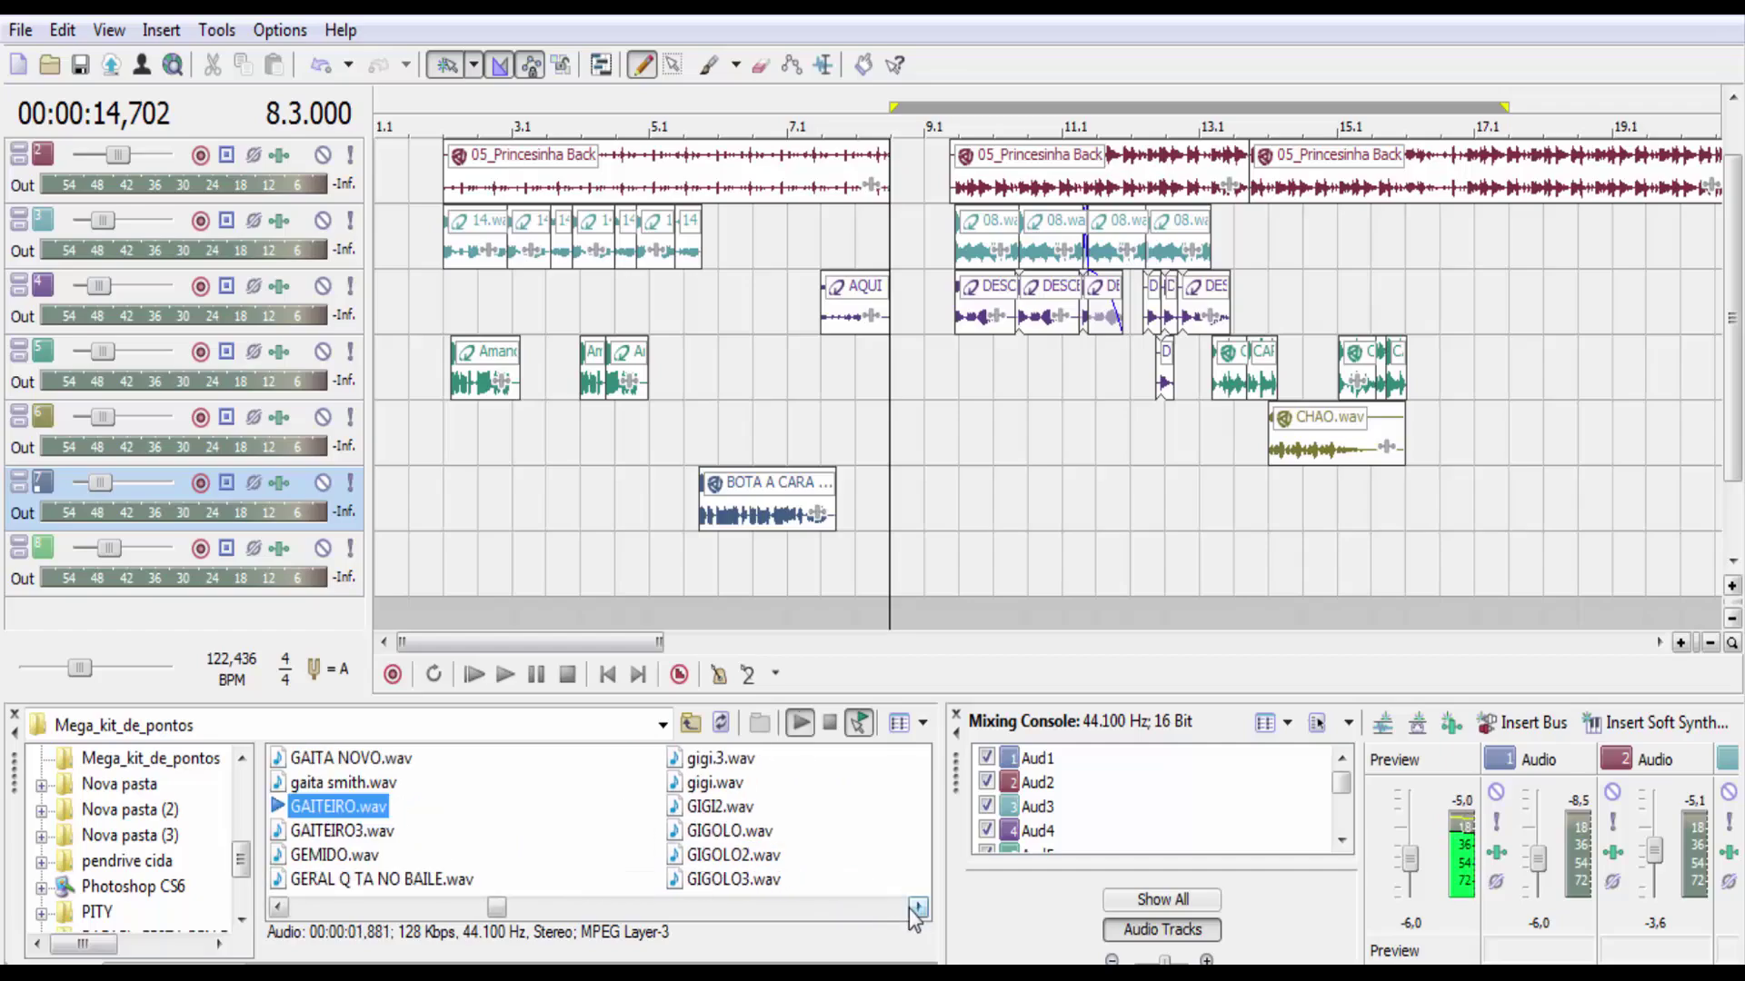
pyautogui.click(730, 808)
pyautogui.click(742, 856)
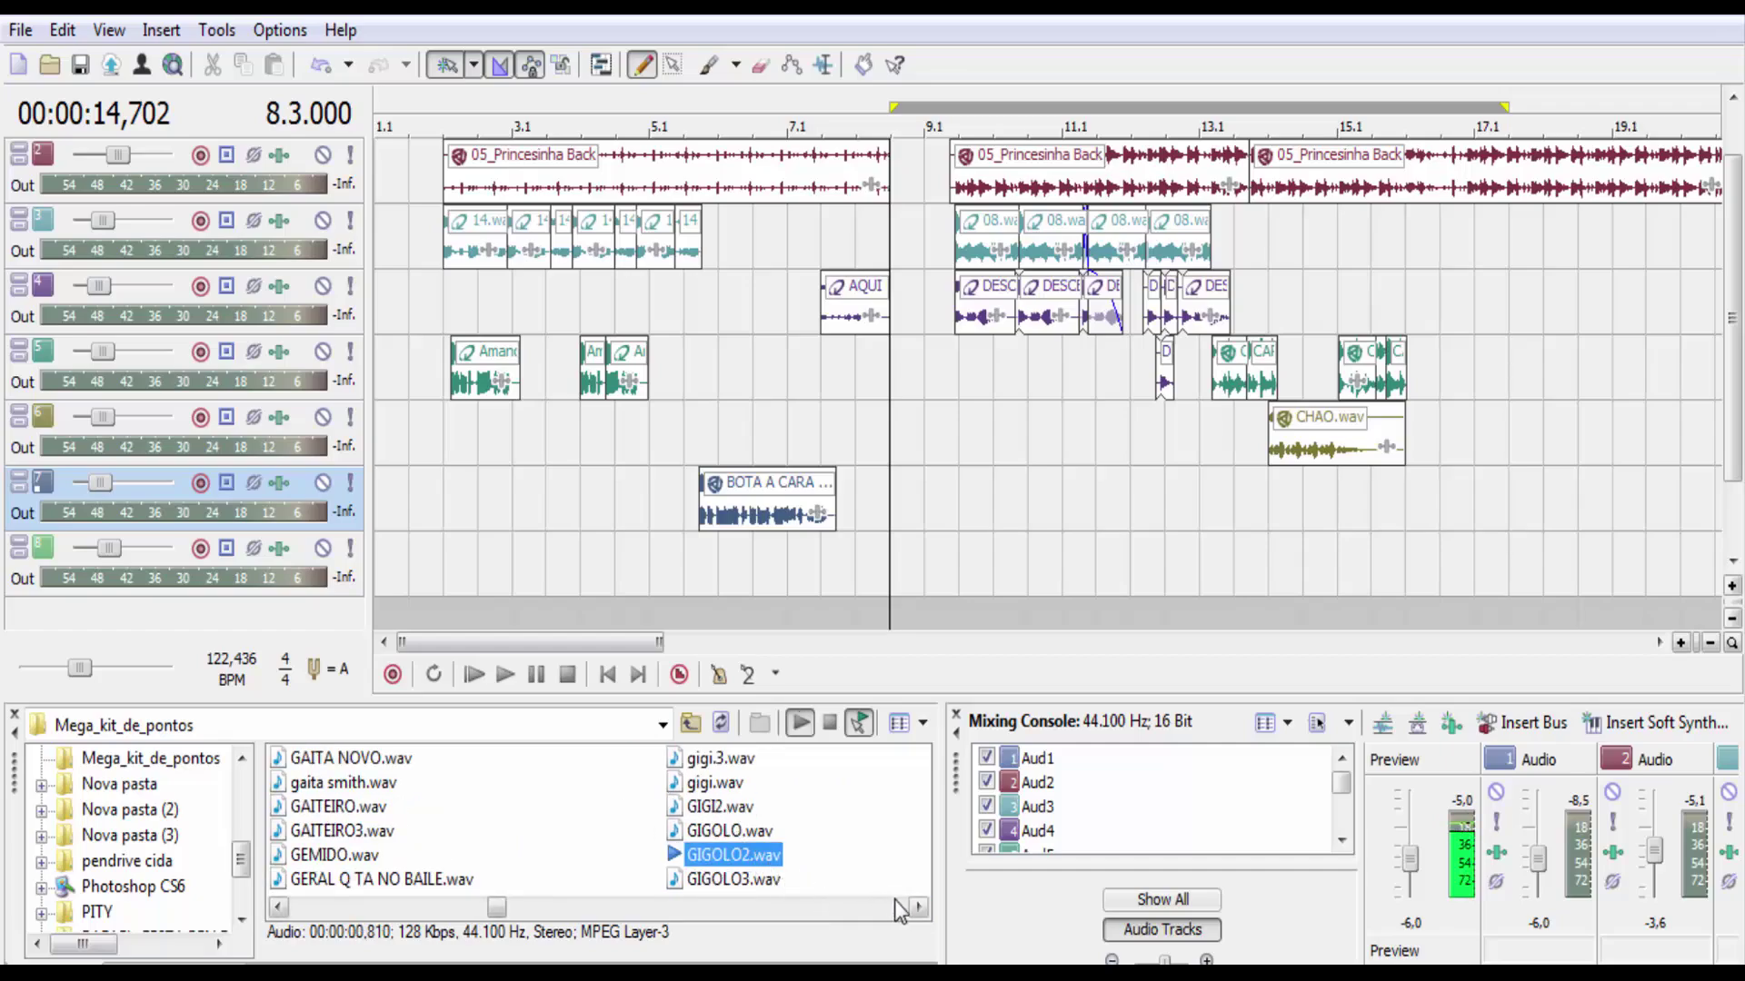
pyautogui.click(917, 907)
pyautogui.click(723, 760)
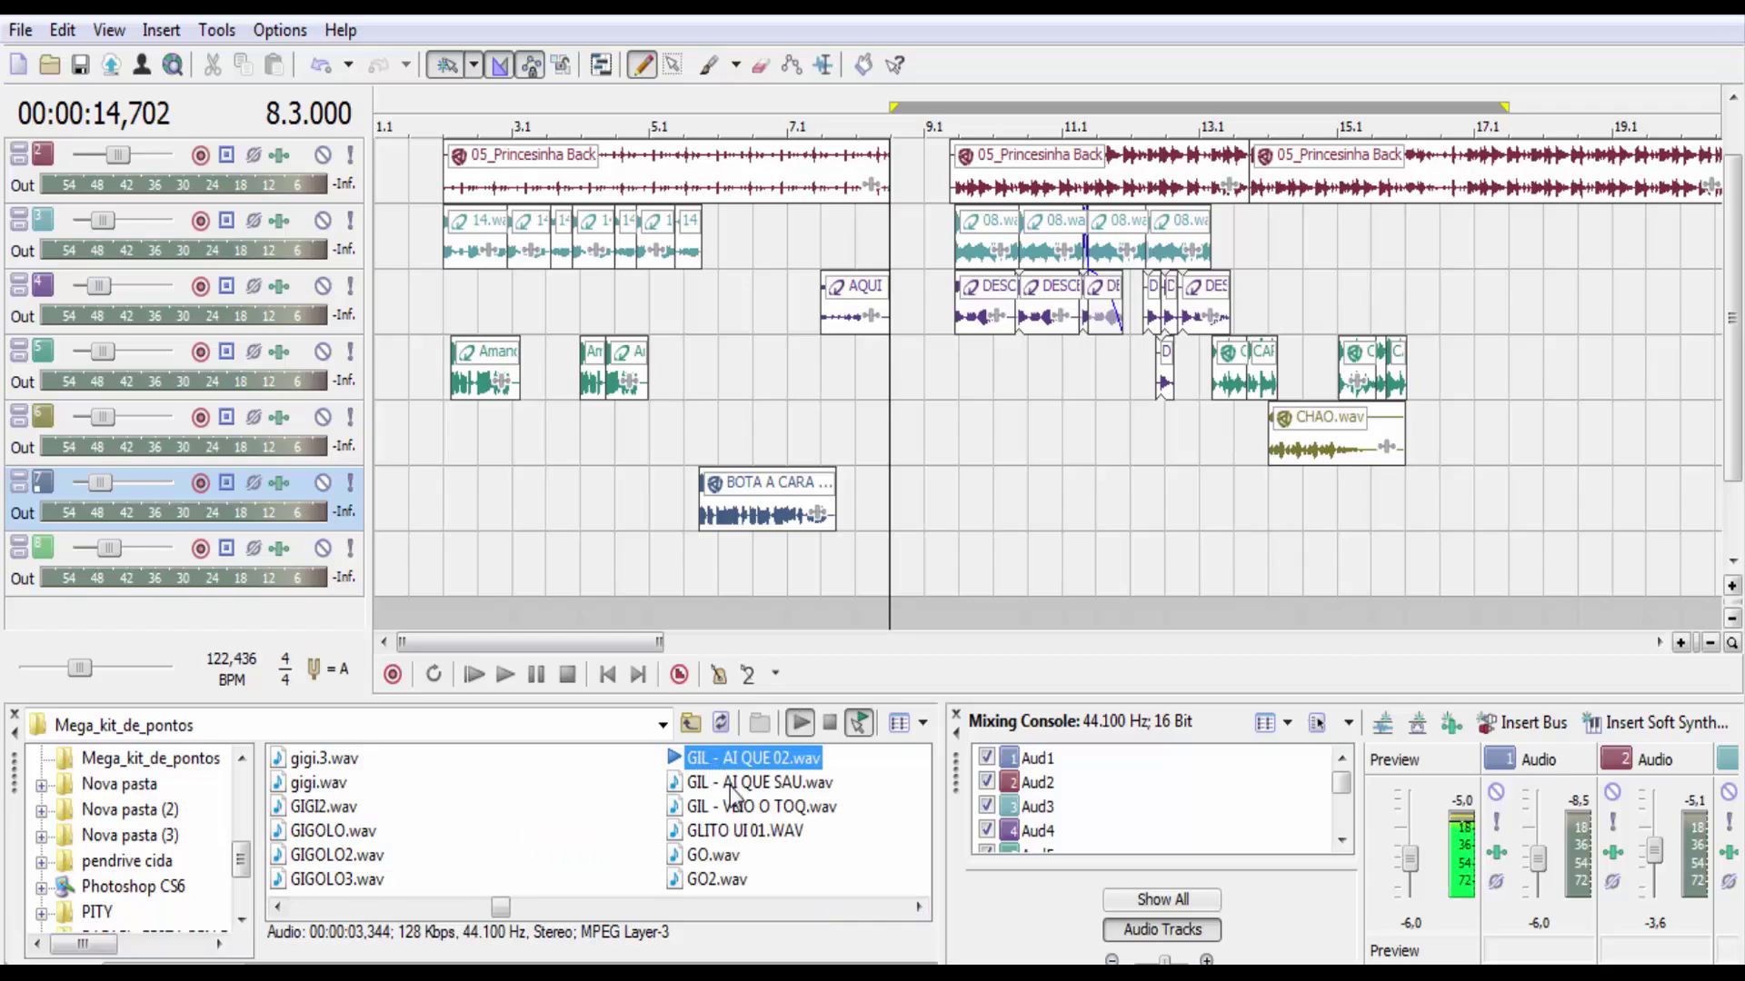
pyautogui.click(730, 784)
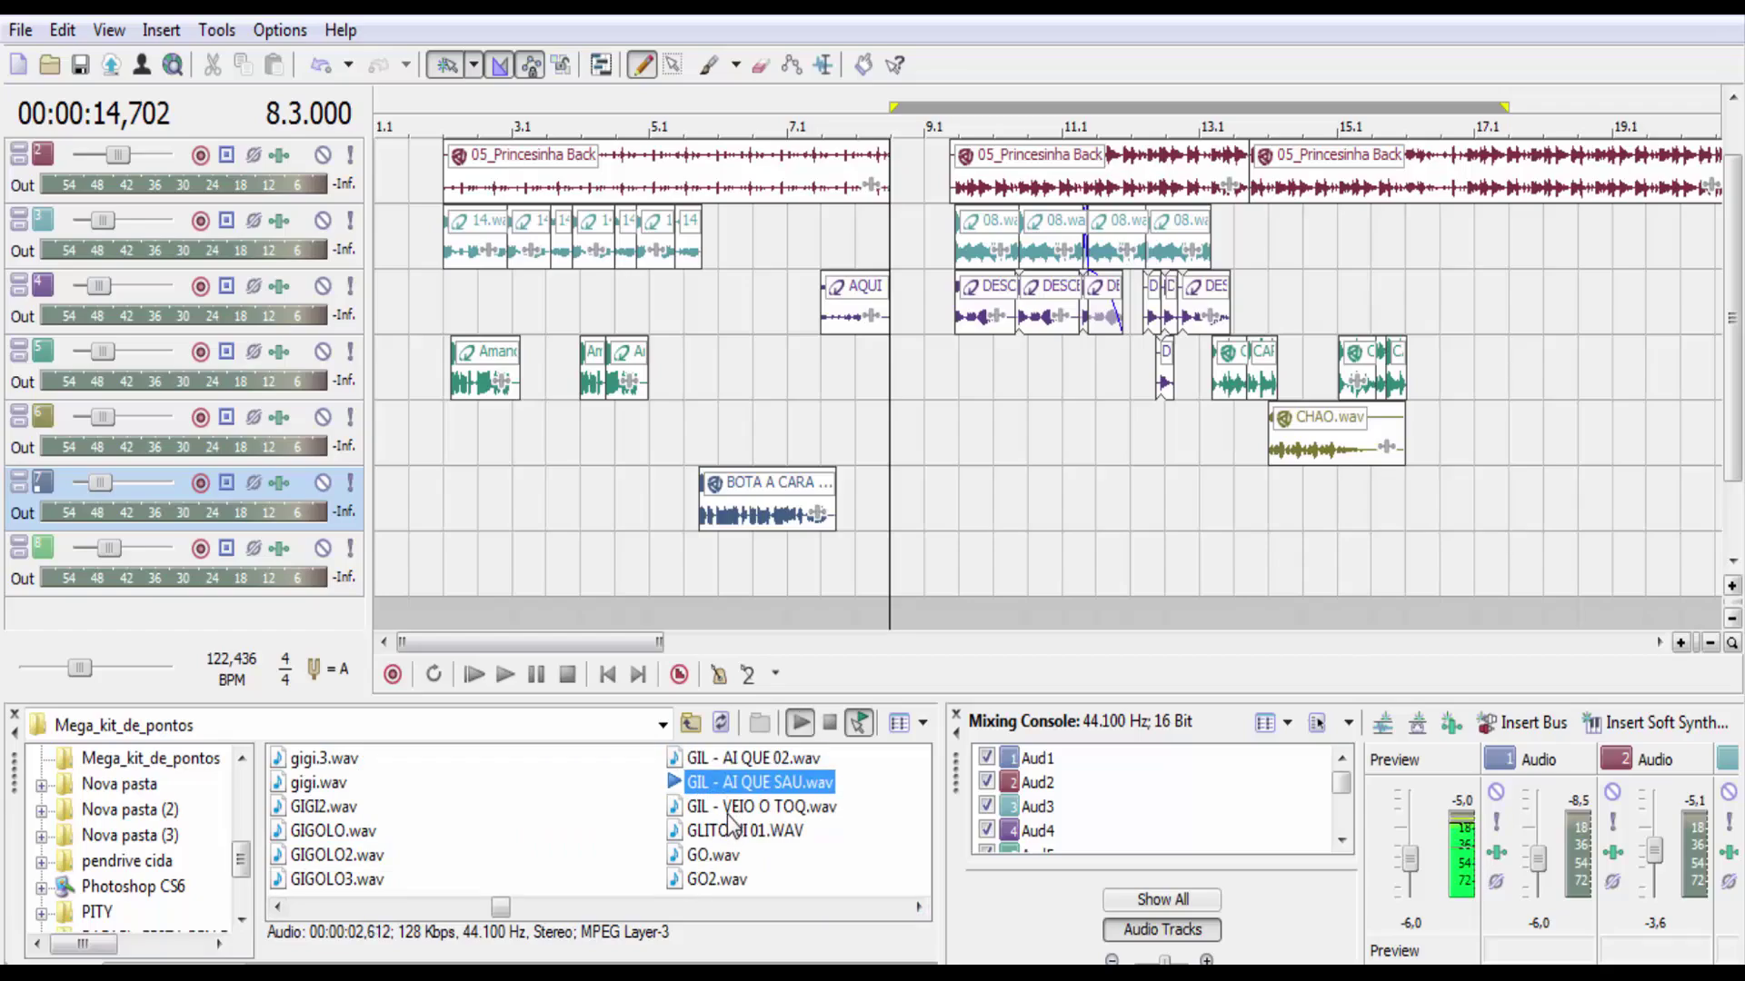
pyautogui.click(731, 809)
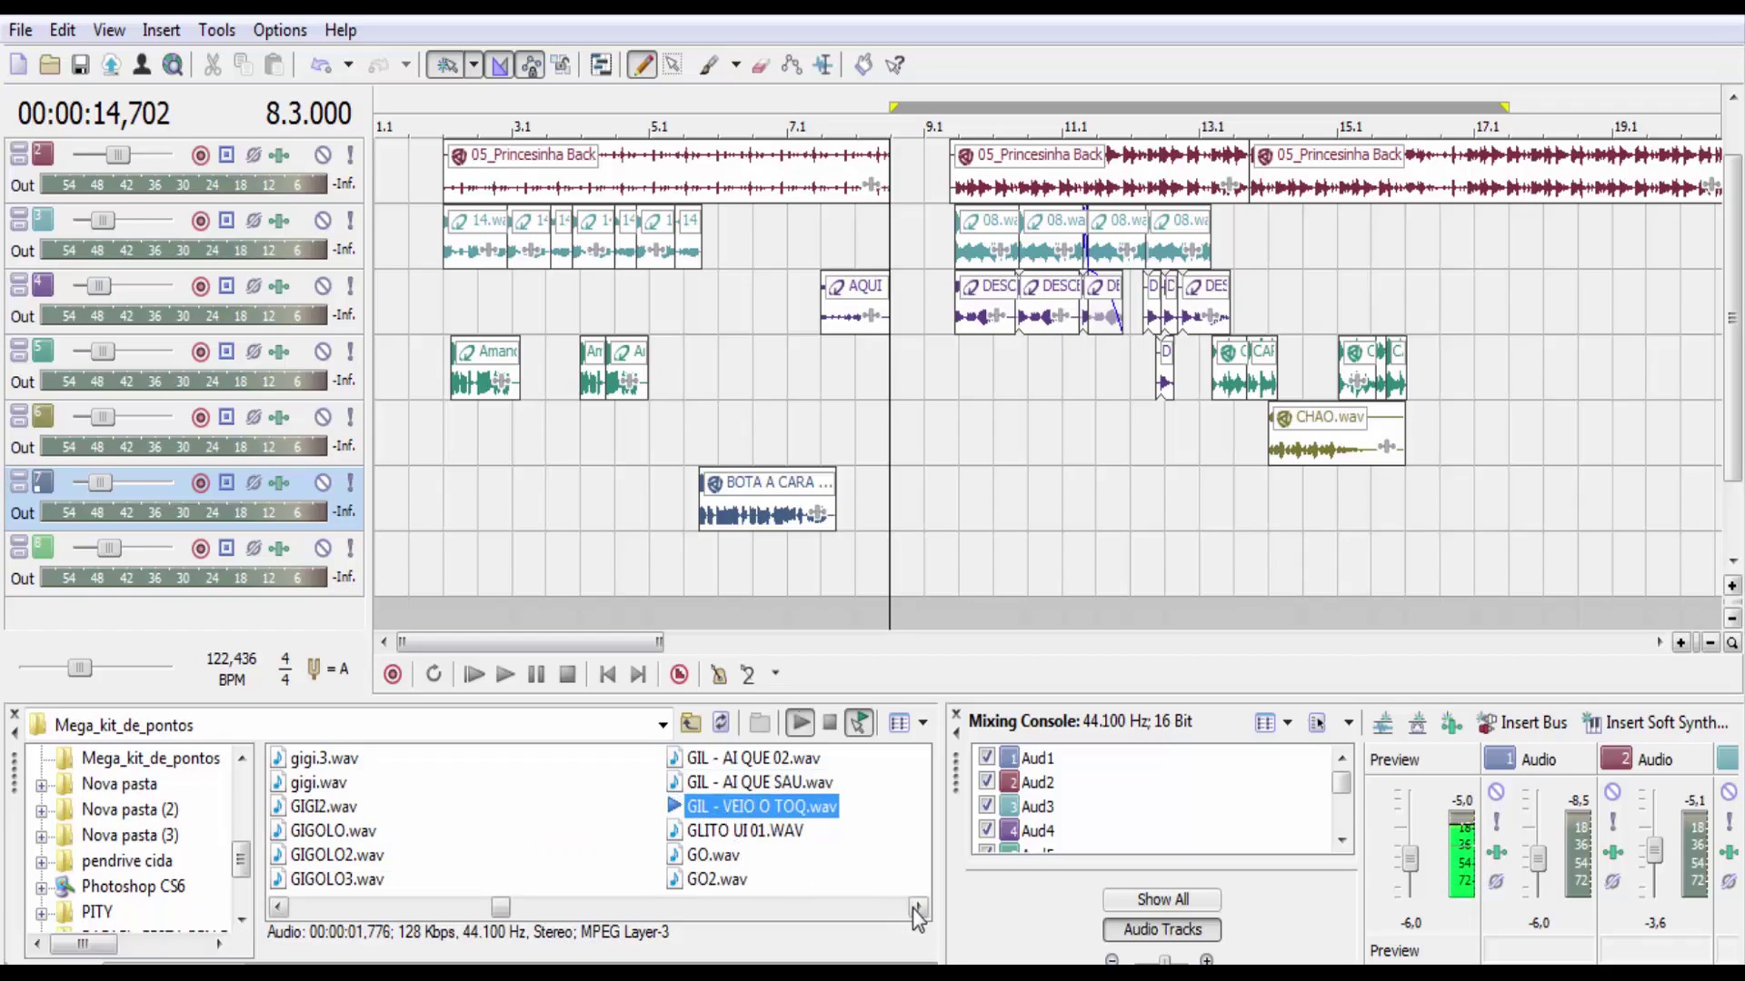
# Preview the Grave sample and the two samples whose names begin with GOSTO.
pyautogui.click(912, 907)
pyautogui.click(718, 807)
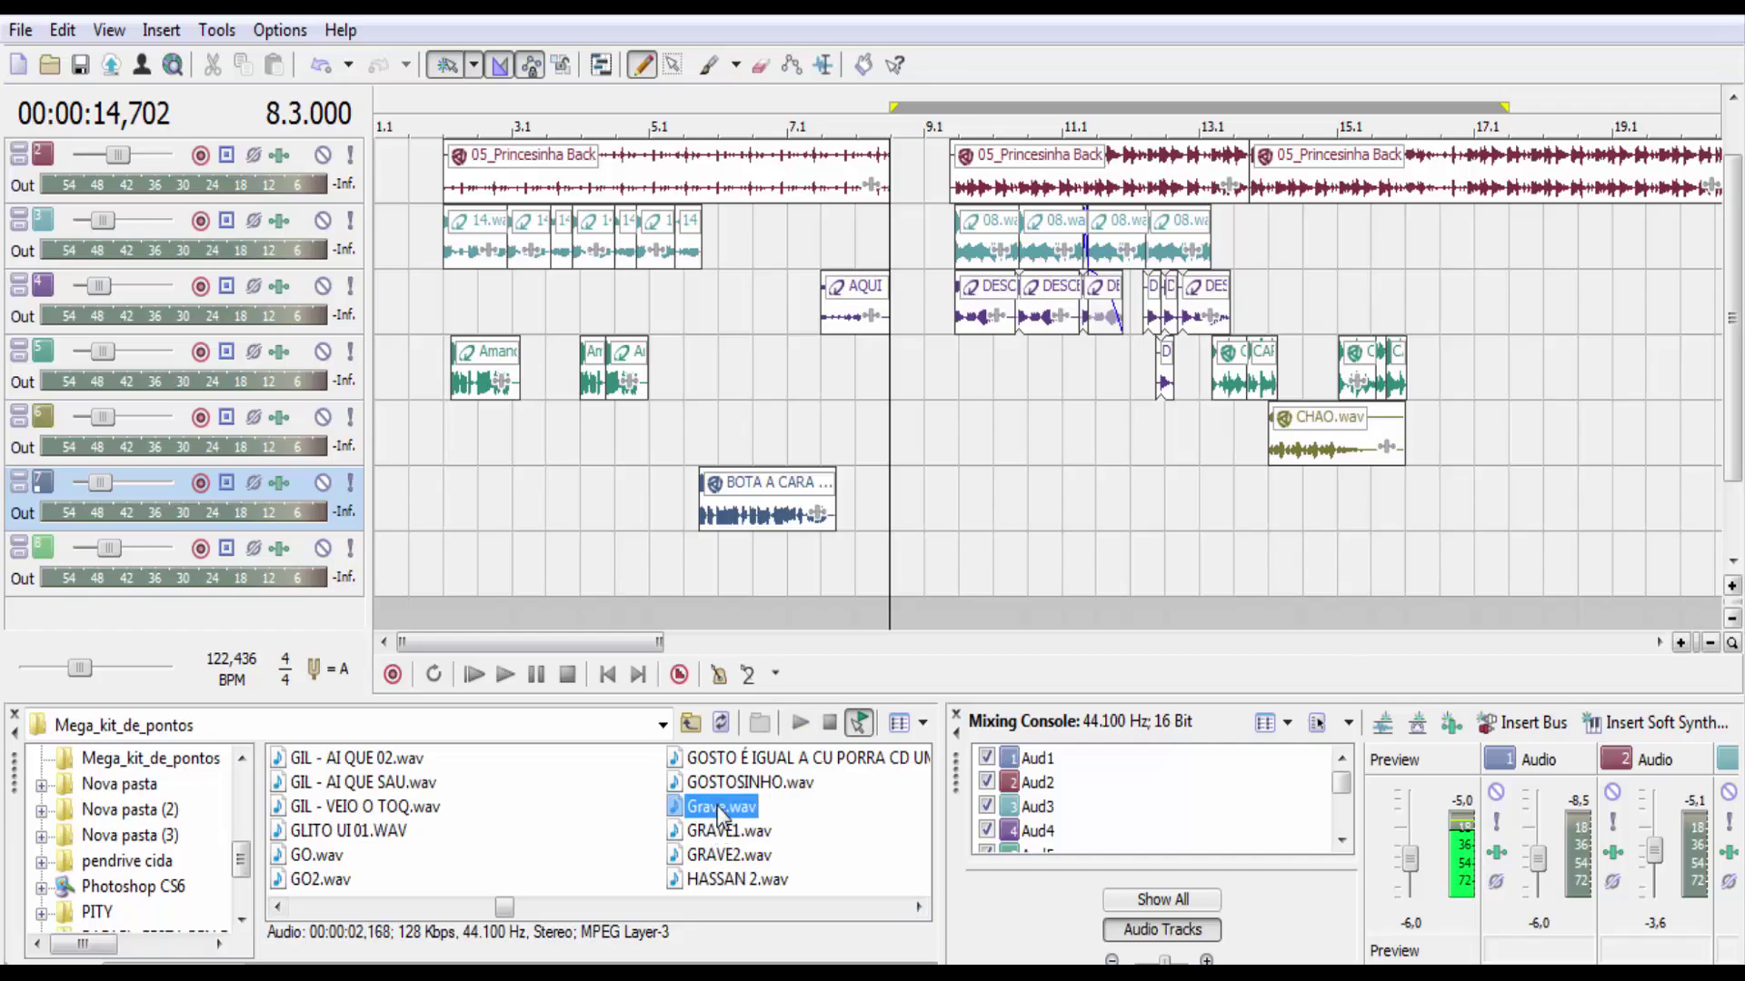
pyautogui.click(734, 763)
pyautogui.click(729, 783)
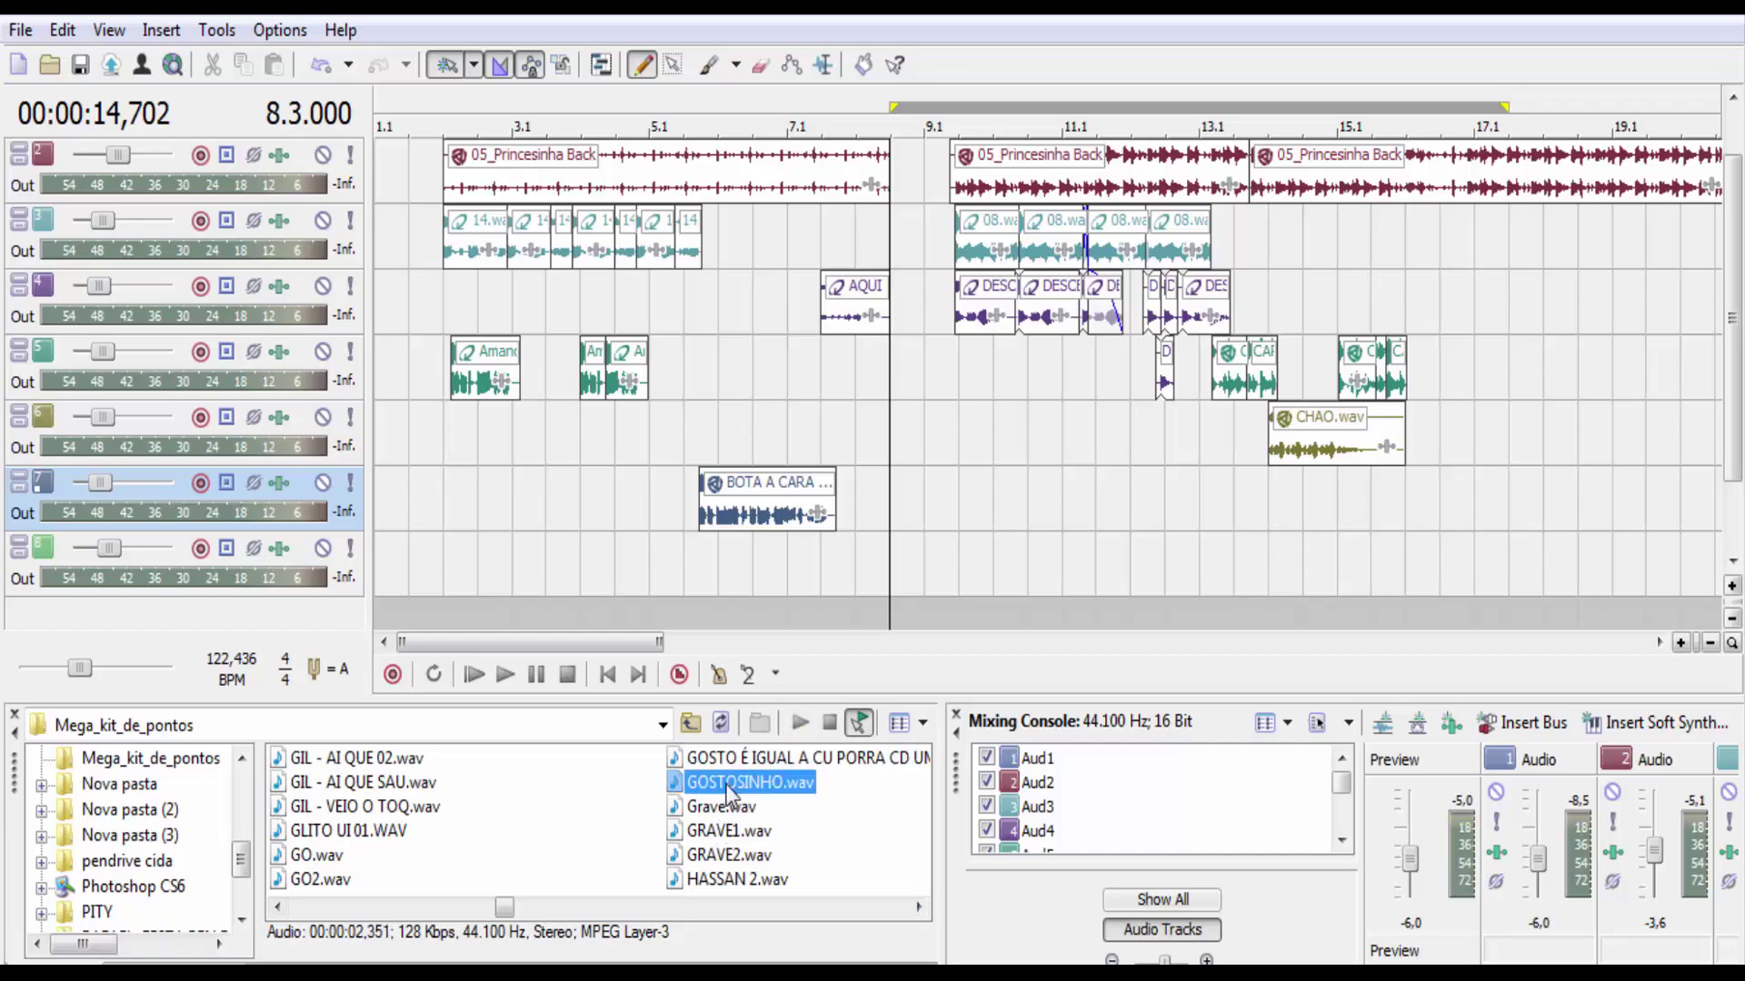
# Preview the HAVIOLI, HIP HOP and HOJE NOSTRA samples further along the file list.
pyautogui.click(917, 907)
pyautogui.click(730, 831)
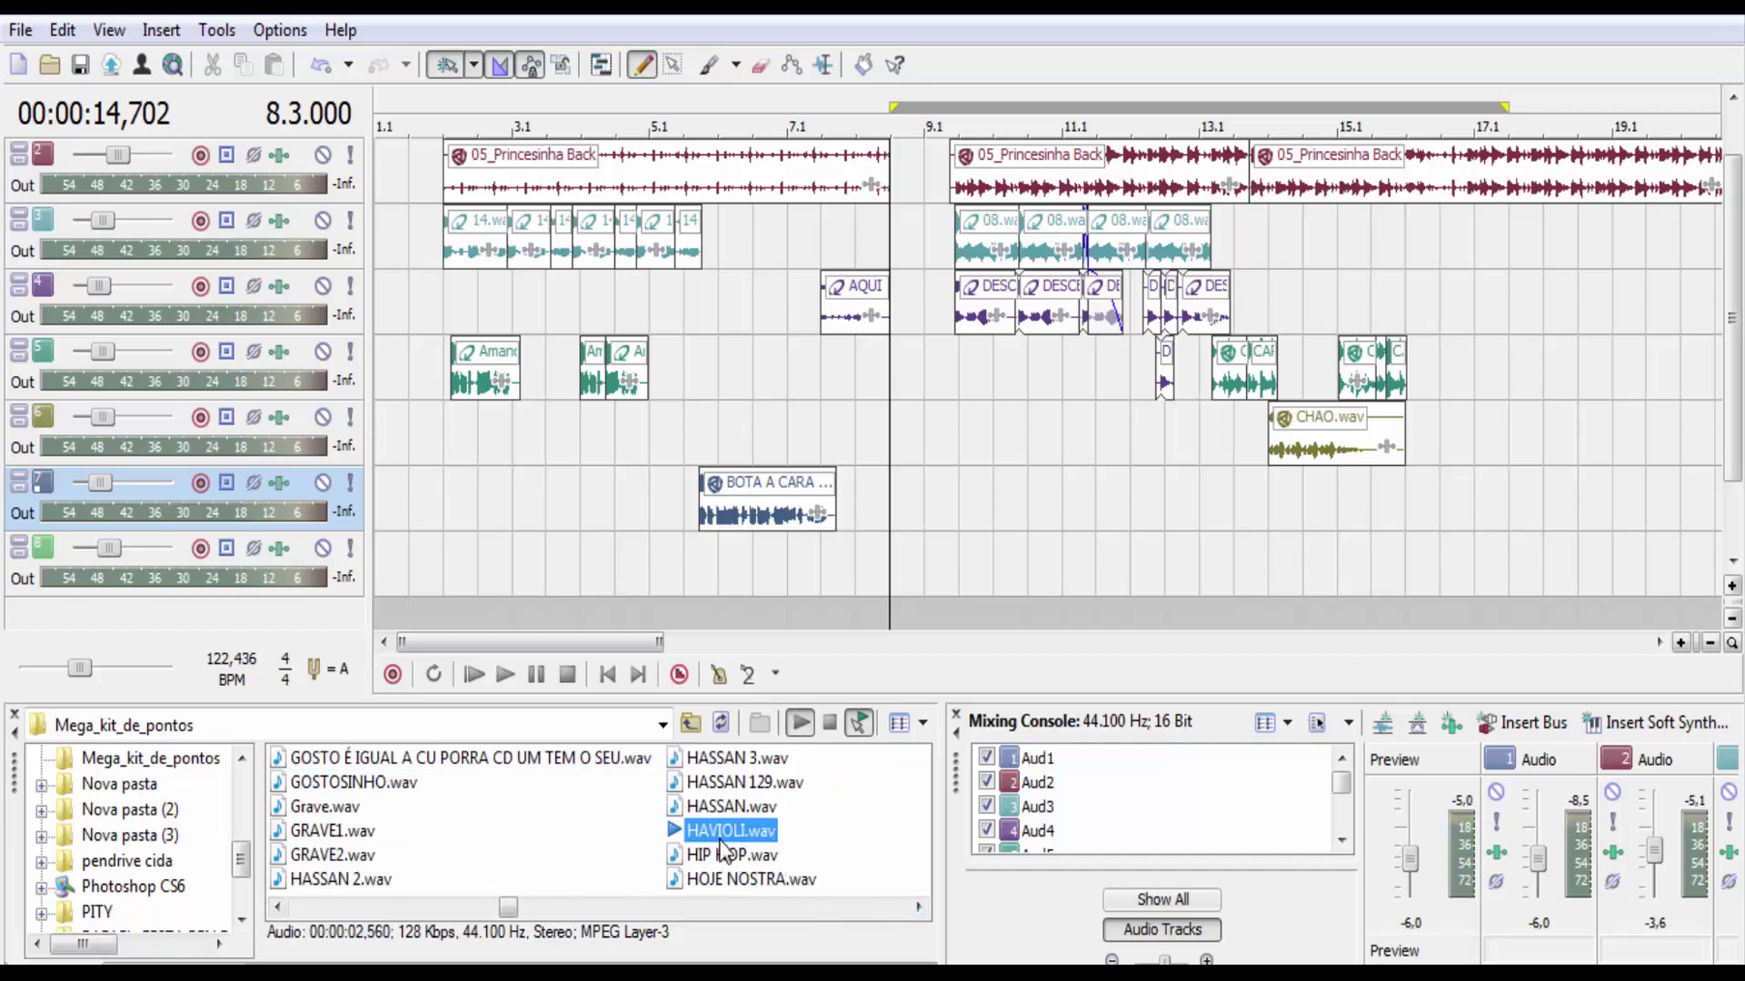
pyautogui.click(735, 855)
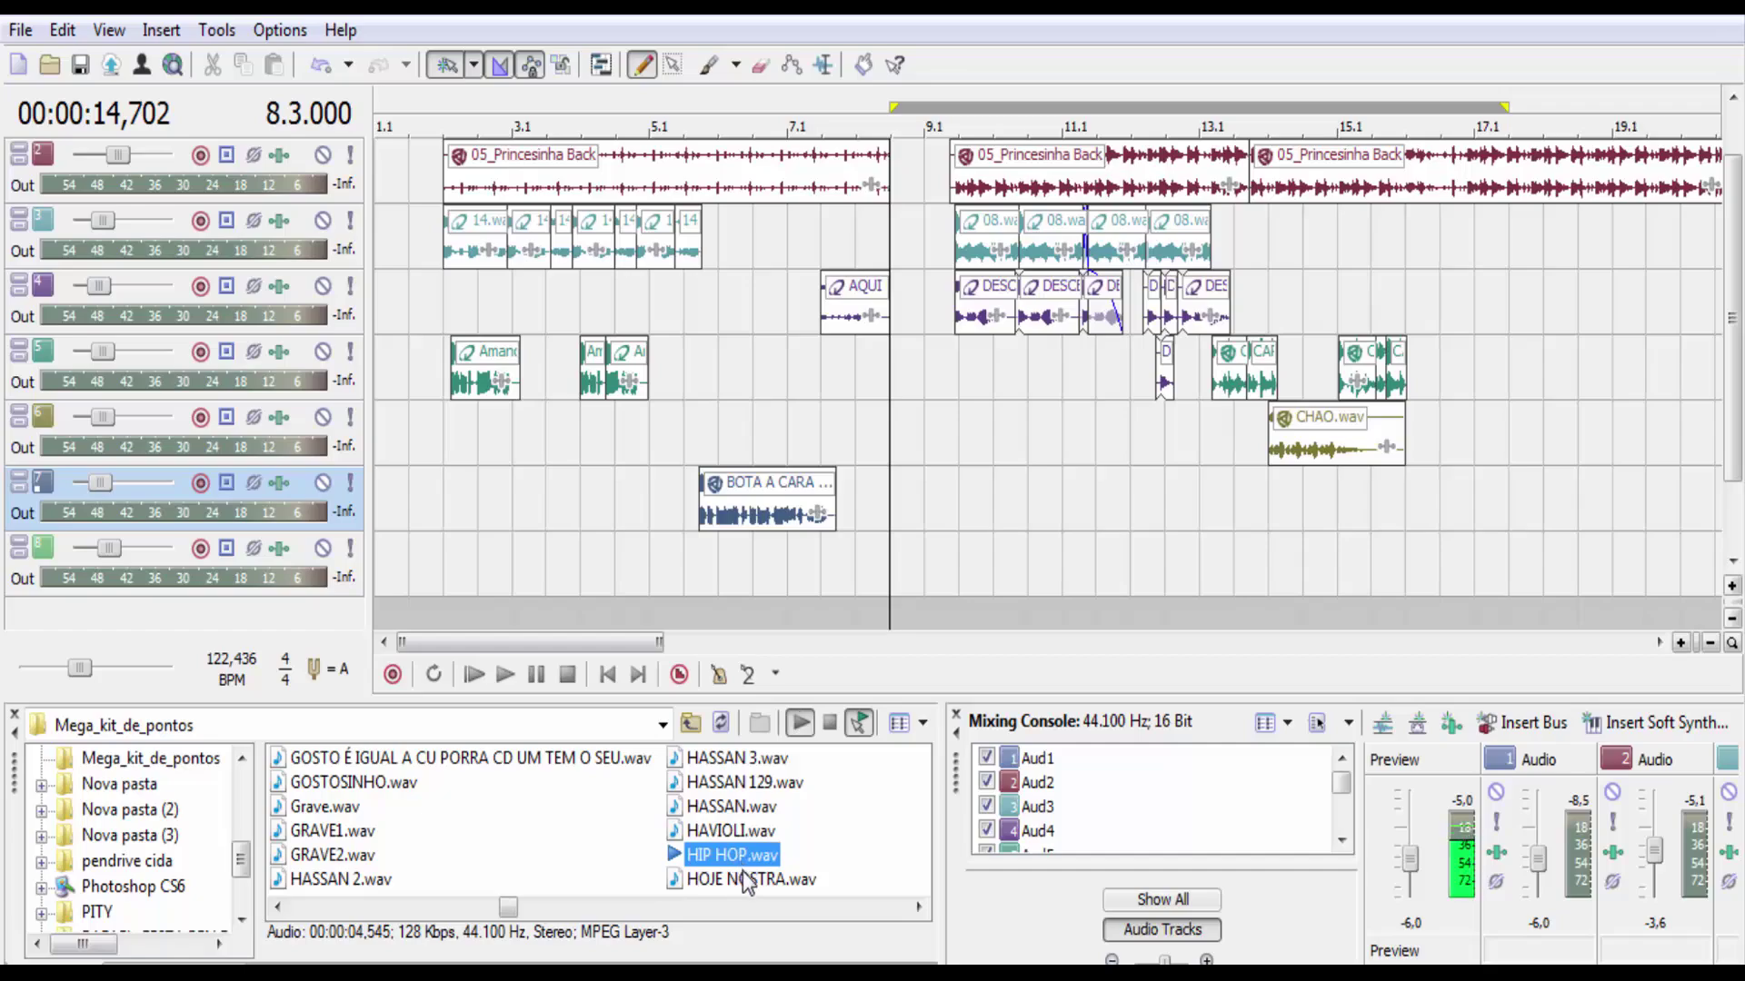
pyautogui.click(772, 881)
# Preview the I MACHUCO, HOUSE, JOGUE AS MAOS, JOGUE OS DEDINHOS PRO ALTO and JA VIROU MODA samples, and stop playback.
pyautogui.click(916, 908)
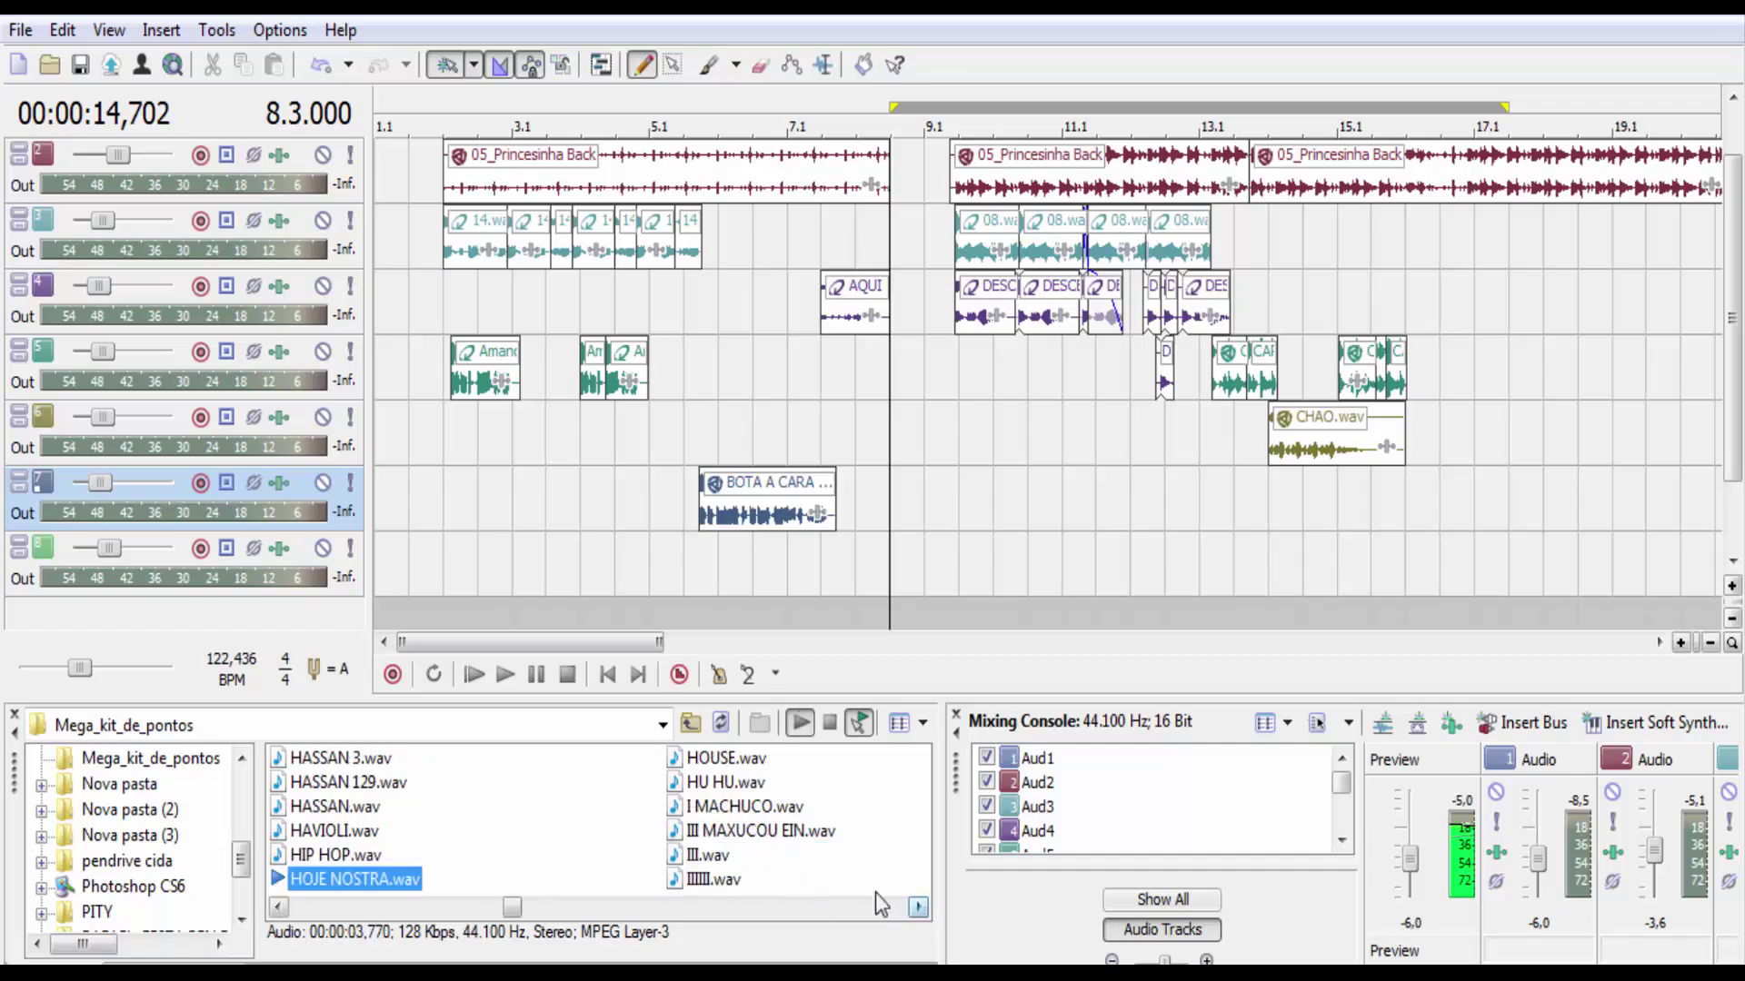
pyautogui.click(717, 804)
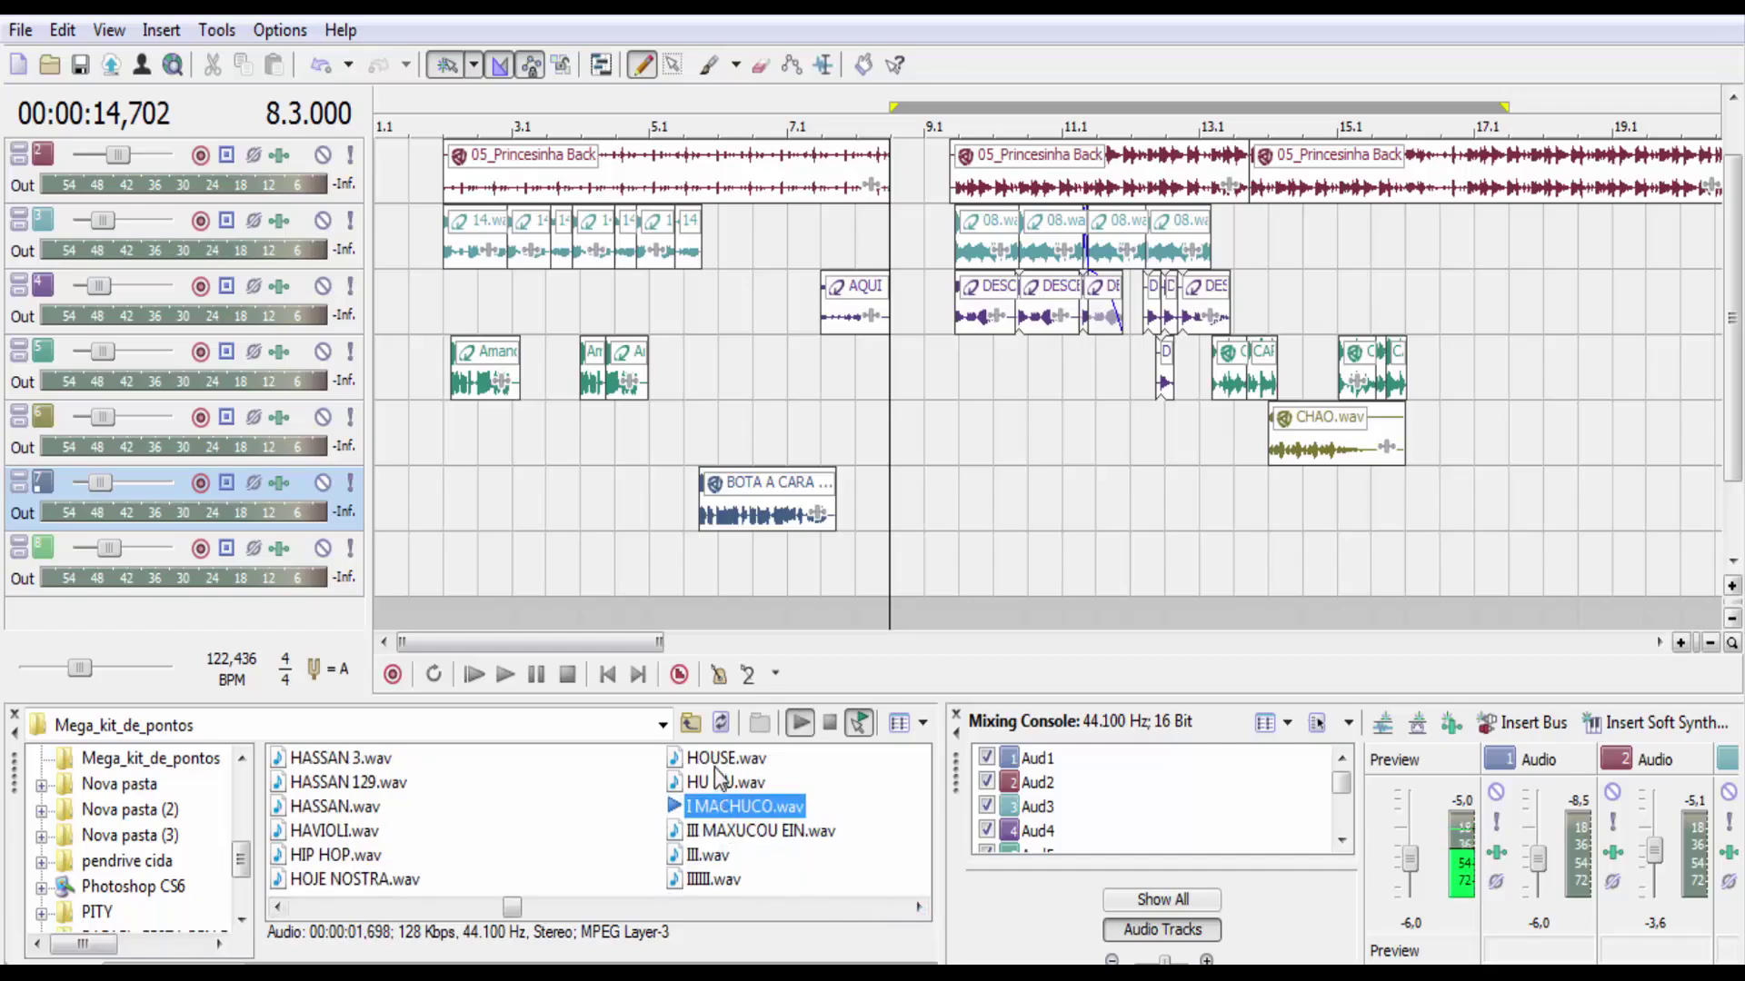
pyautogui.click(715, 762)
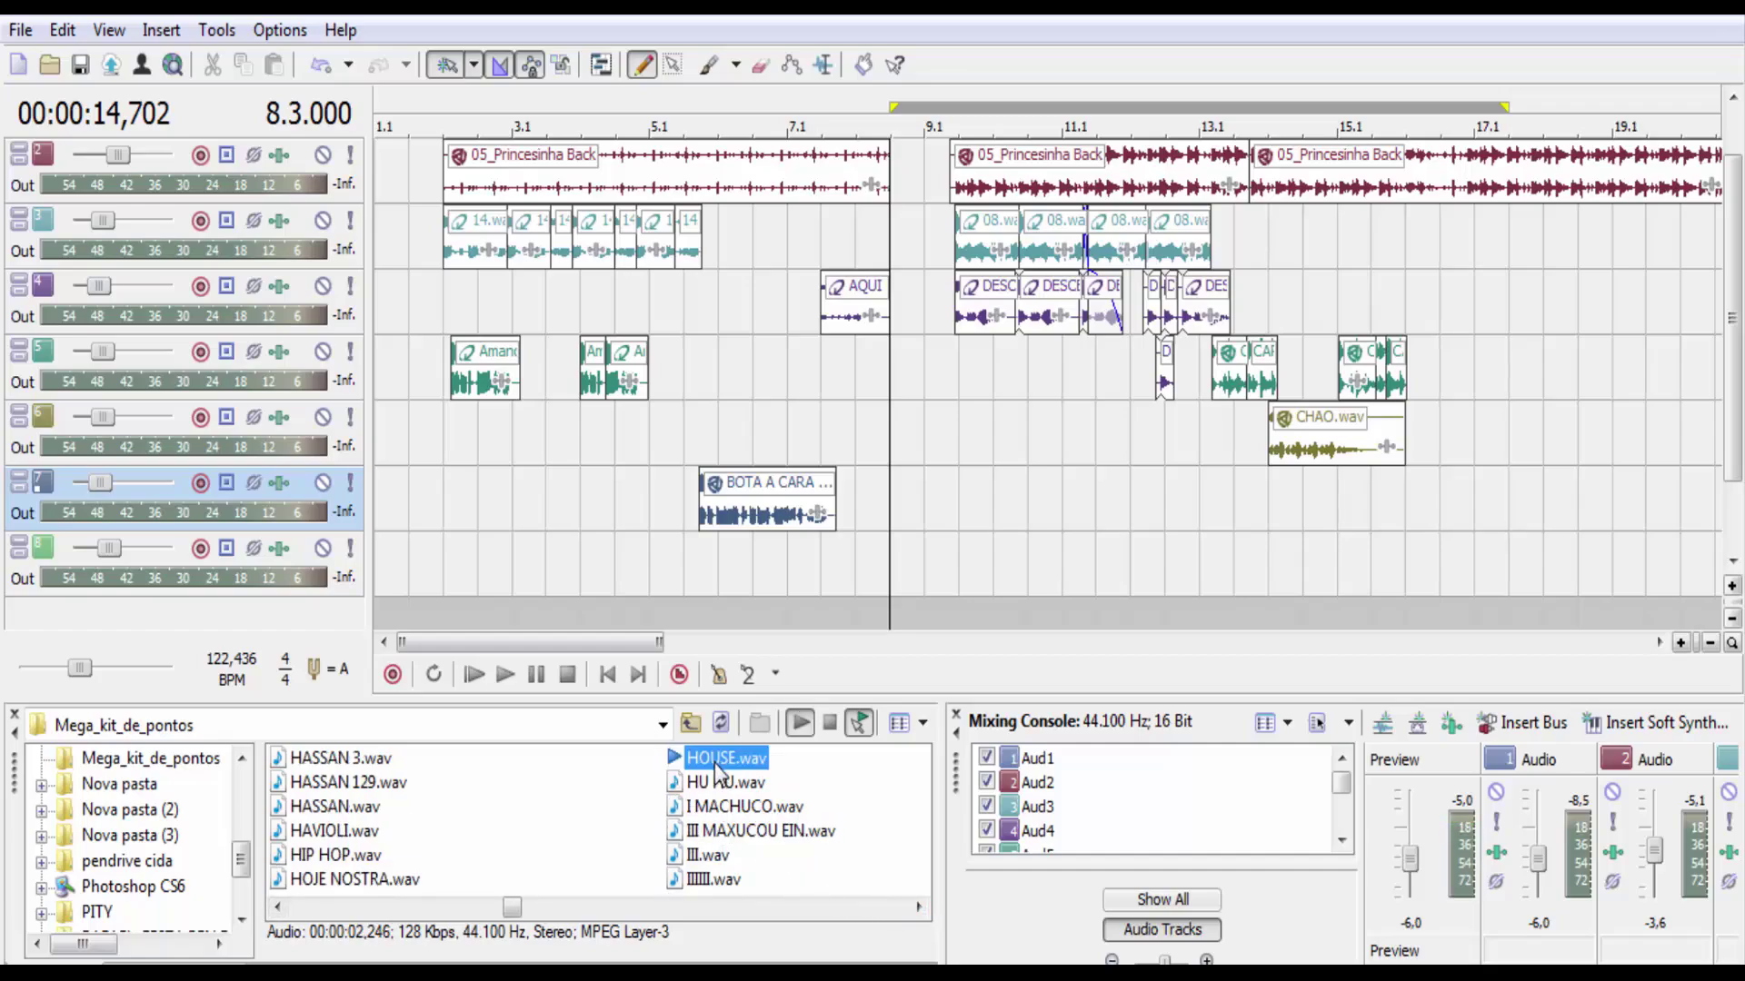
pyautogui.click(901, 905)
pyautogui.click(744, 829)
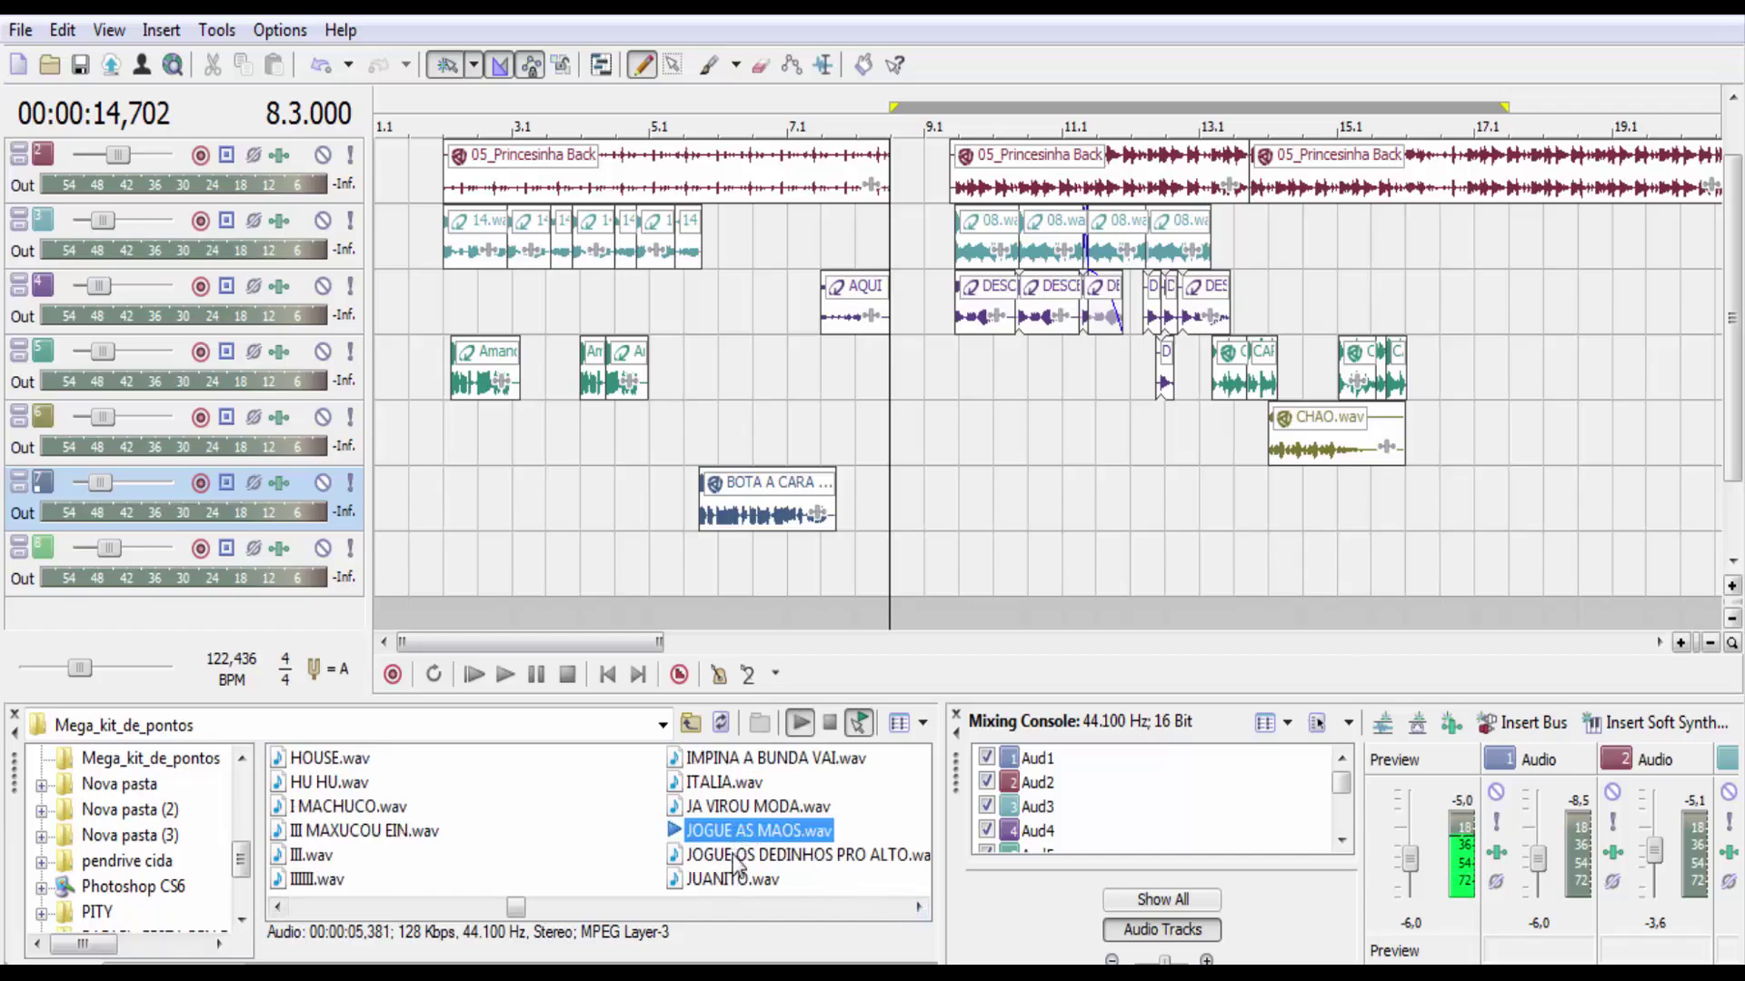
pyautogui.click(734, 857)
pyautogui.click(728, 811)
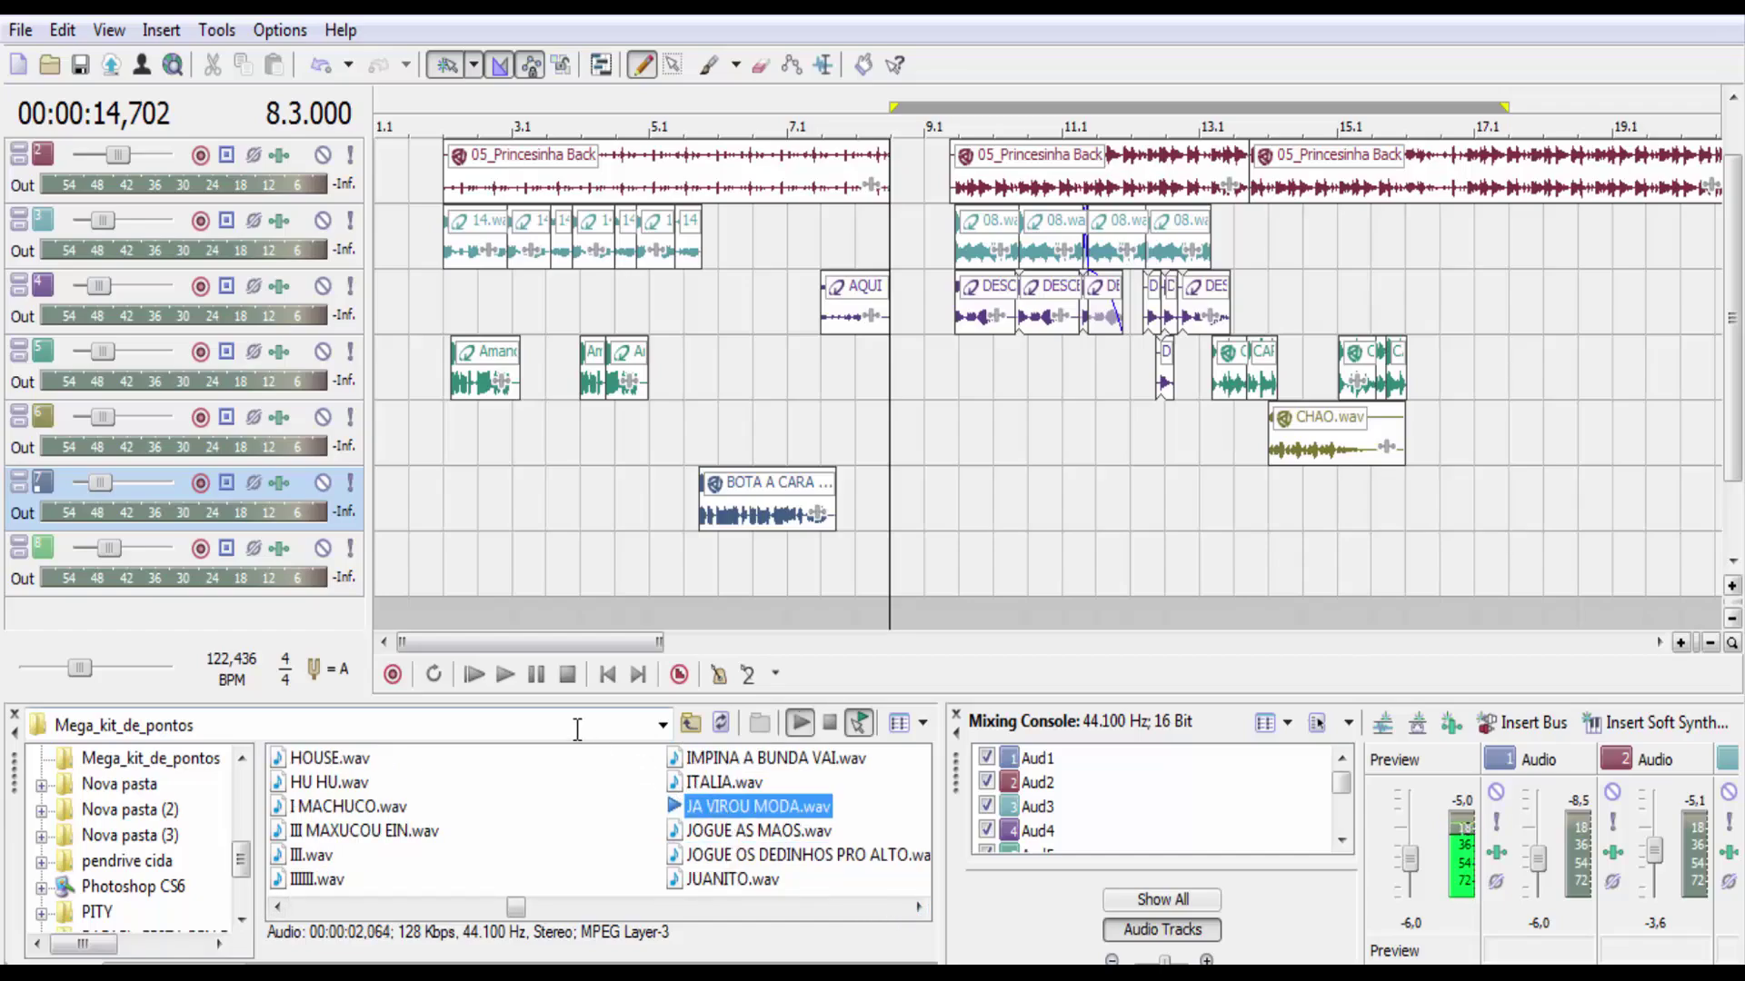
pyautogui.click(567, 673)
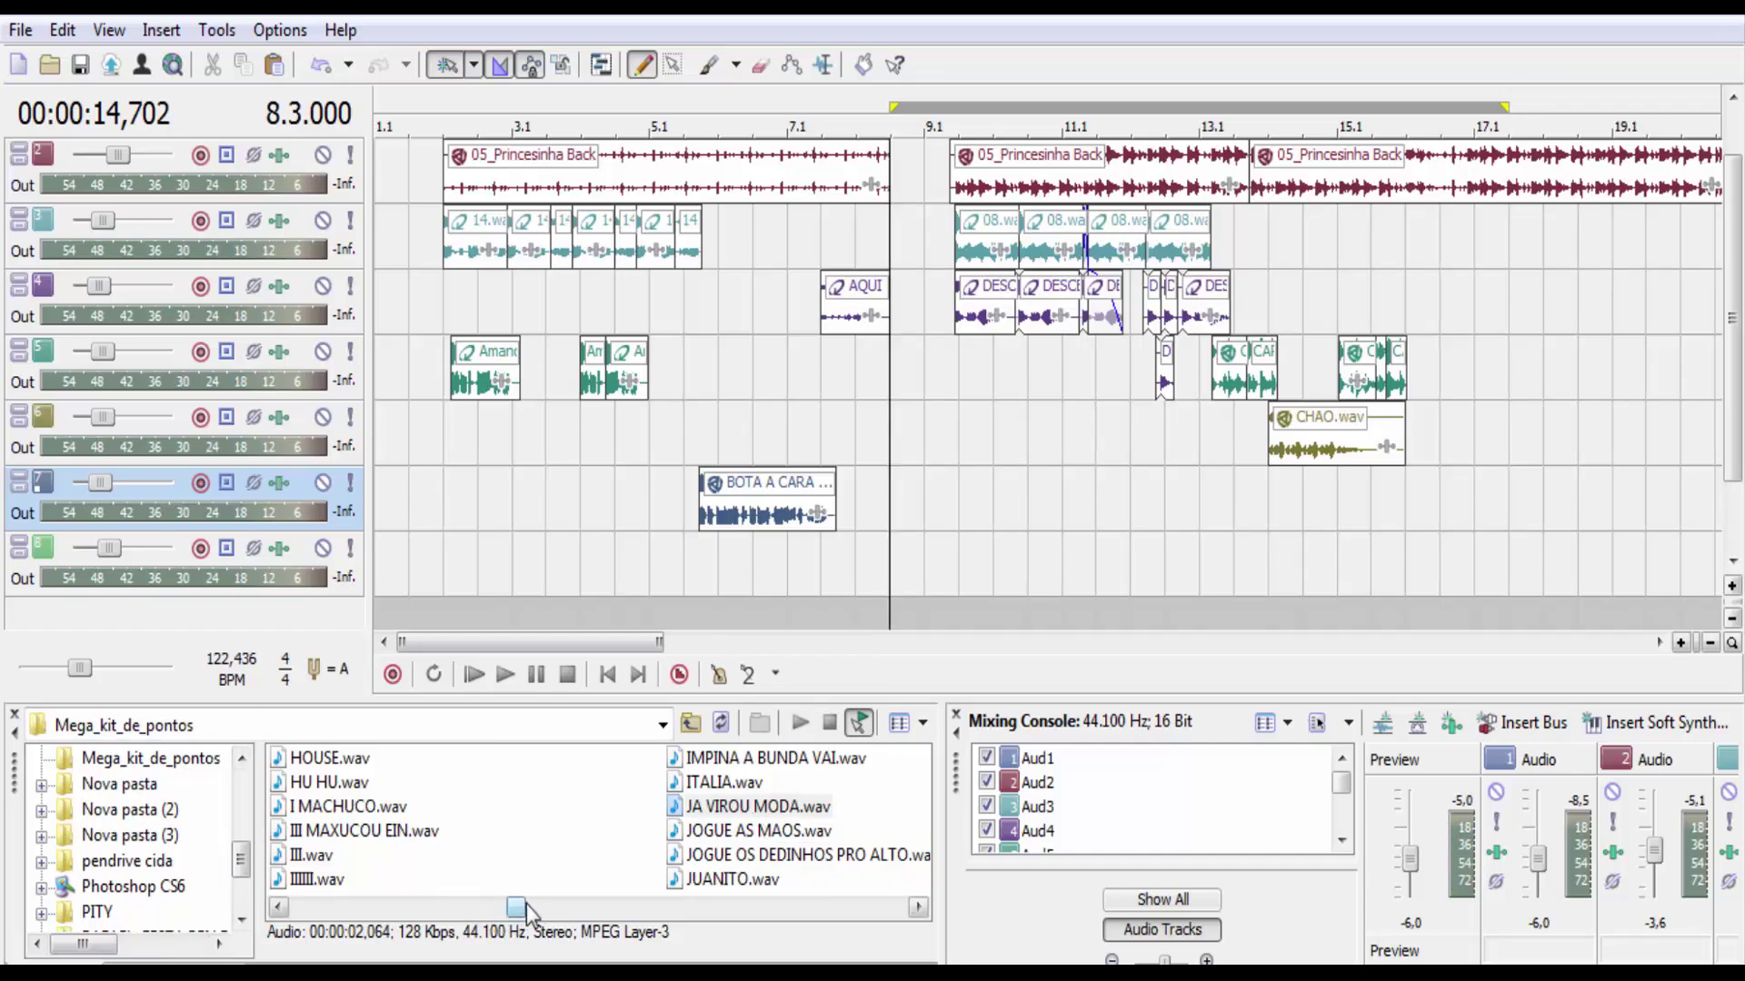
# Preview the samples from SAMUEL through SAMUEL3, plus SAX NEW 2, sanfona4 and SANFONA OK.
pyautogui.moveTo(519, 907); pyautogui.dragTo(743, 926)
pyautogui.click(333, 811)
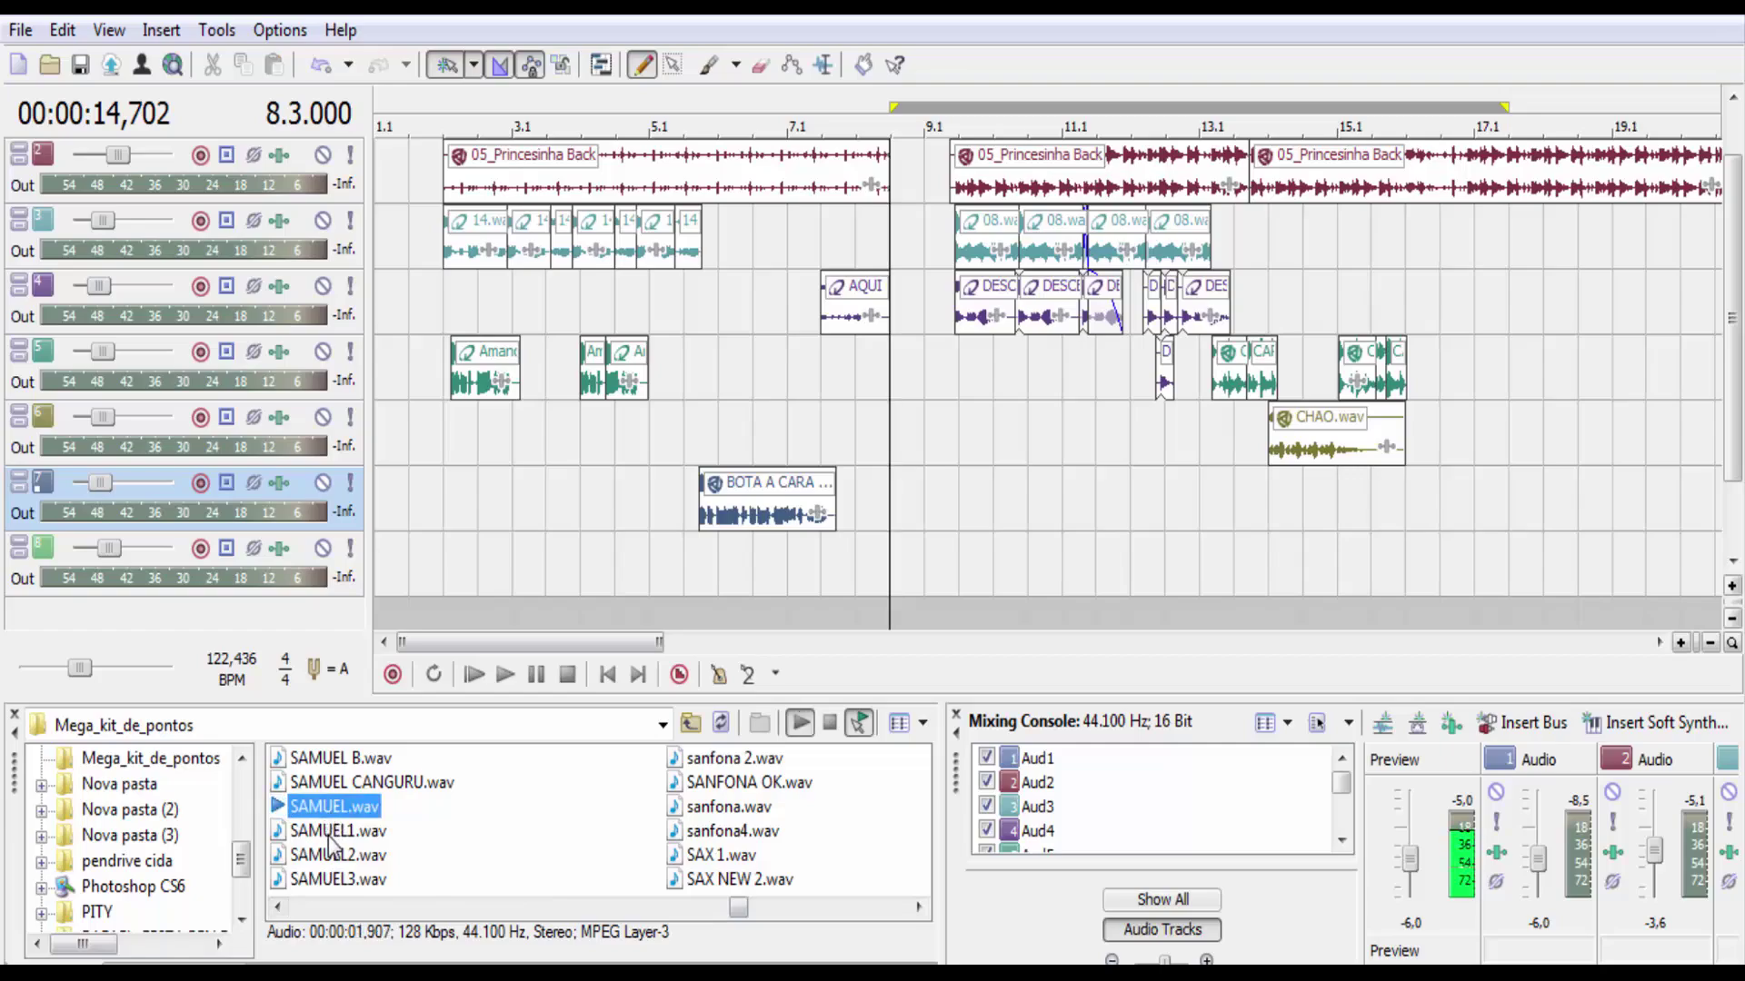
pyautogui.click(329, 835)
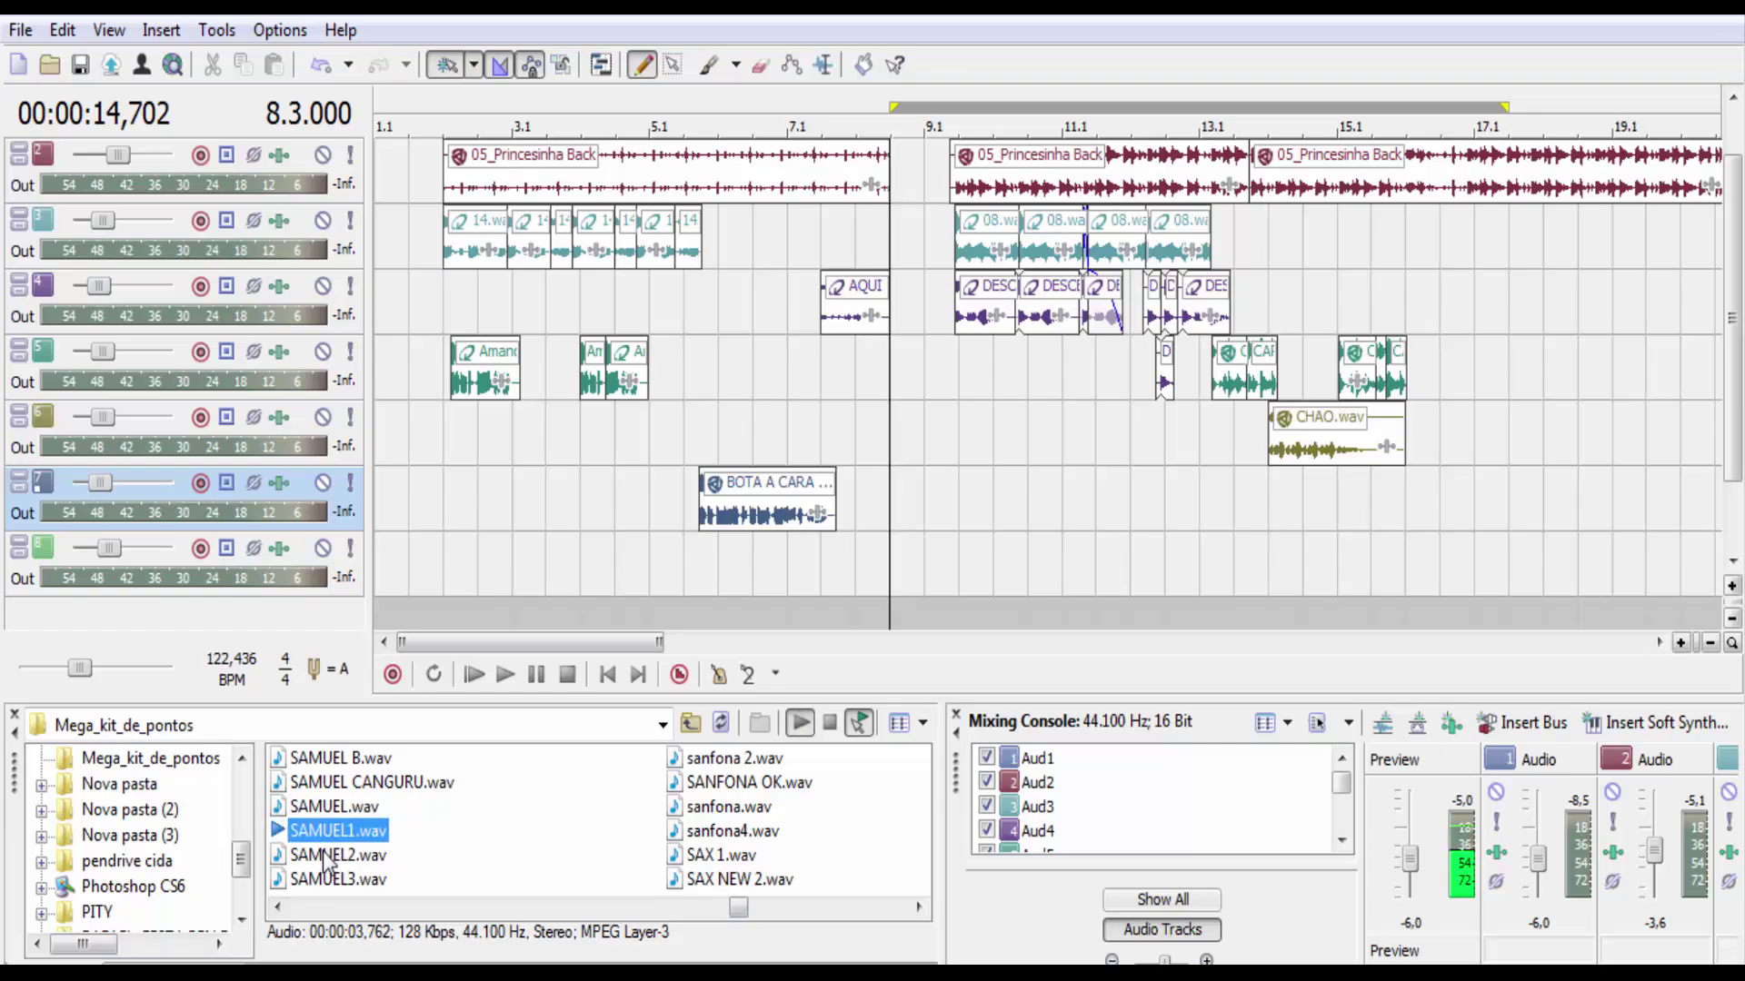
pyautogui.click(325, 859)
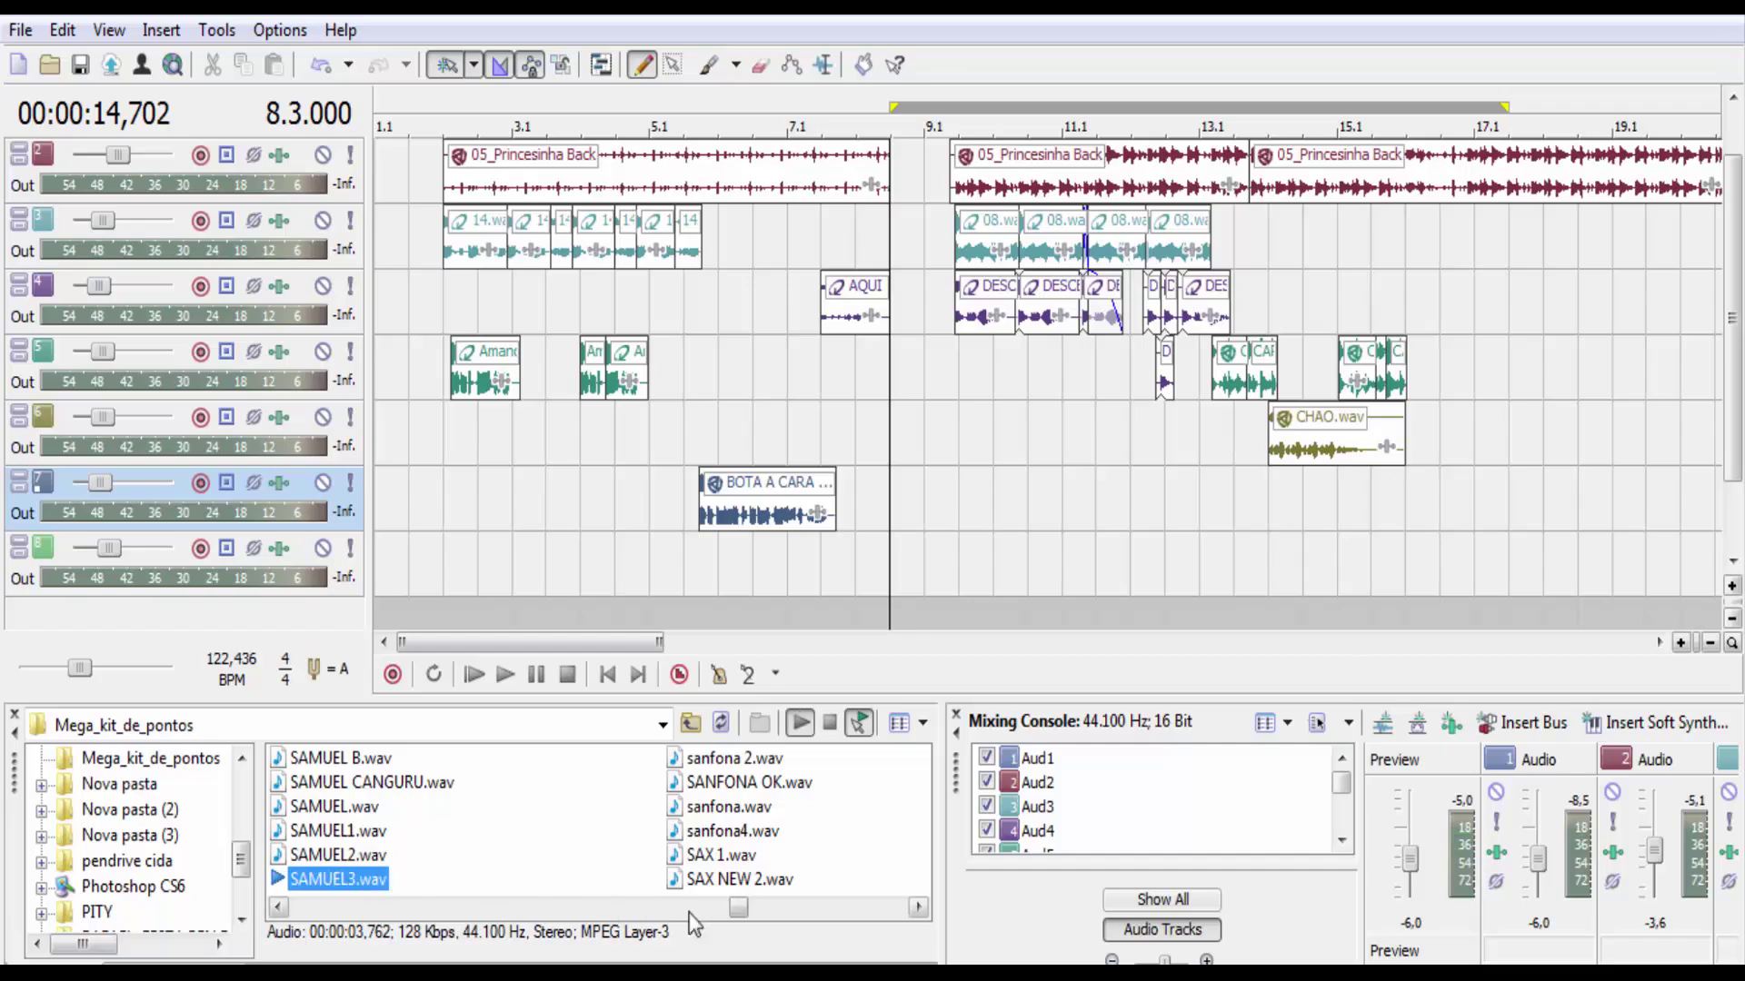
pyautogui.click(717, 880)
pyautogui.click(727, 831)
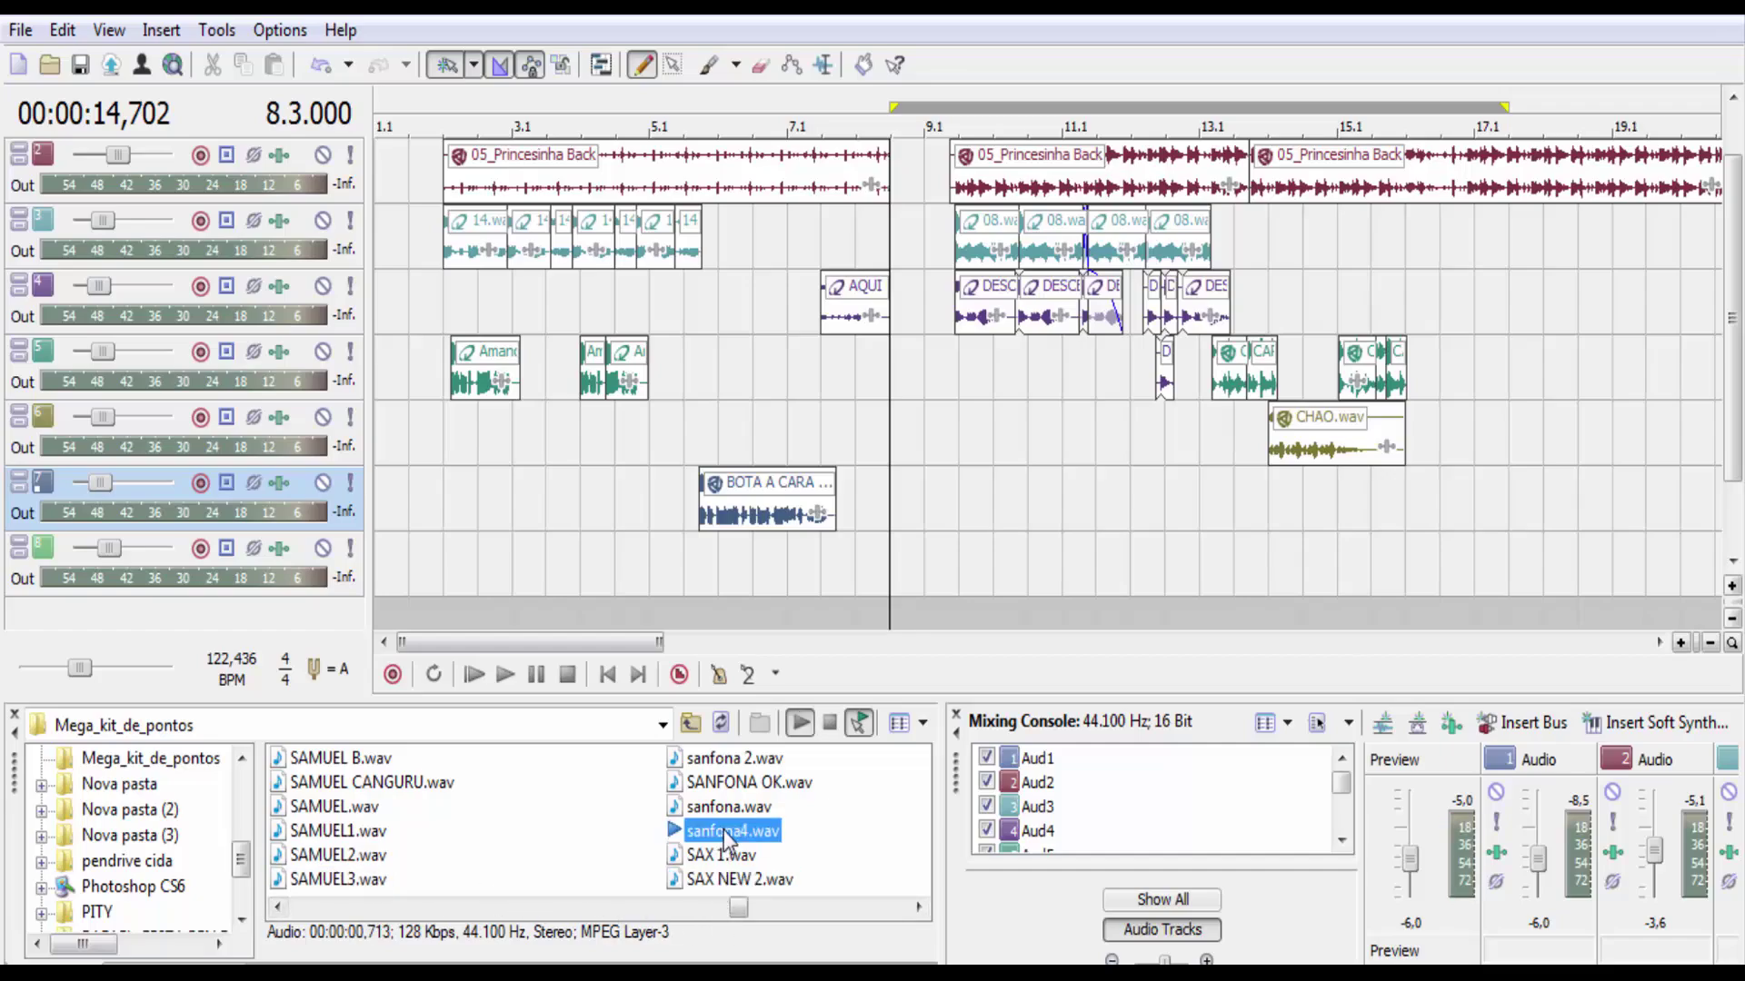
pyautogui.click(731, 781)
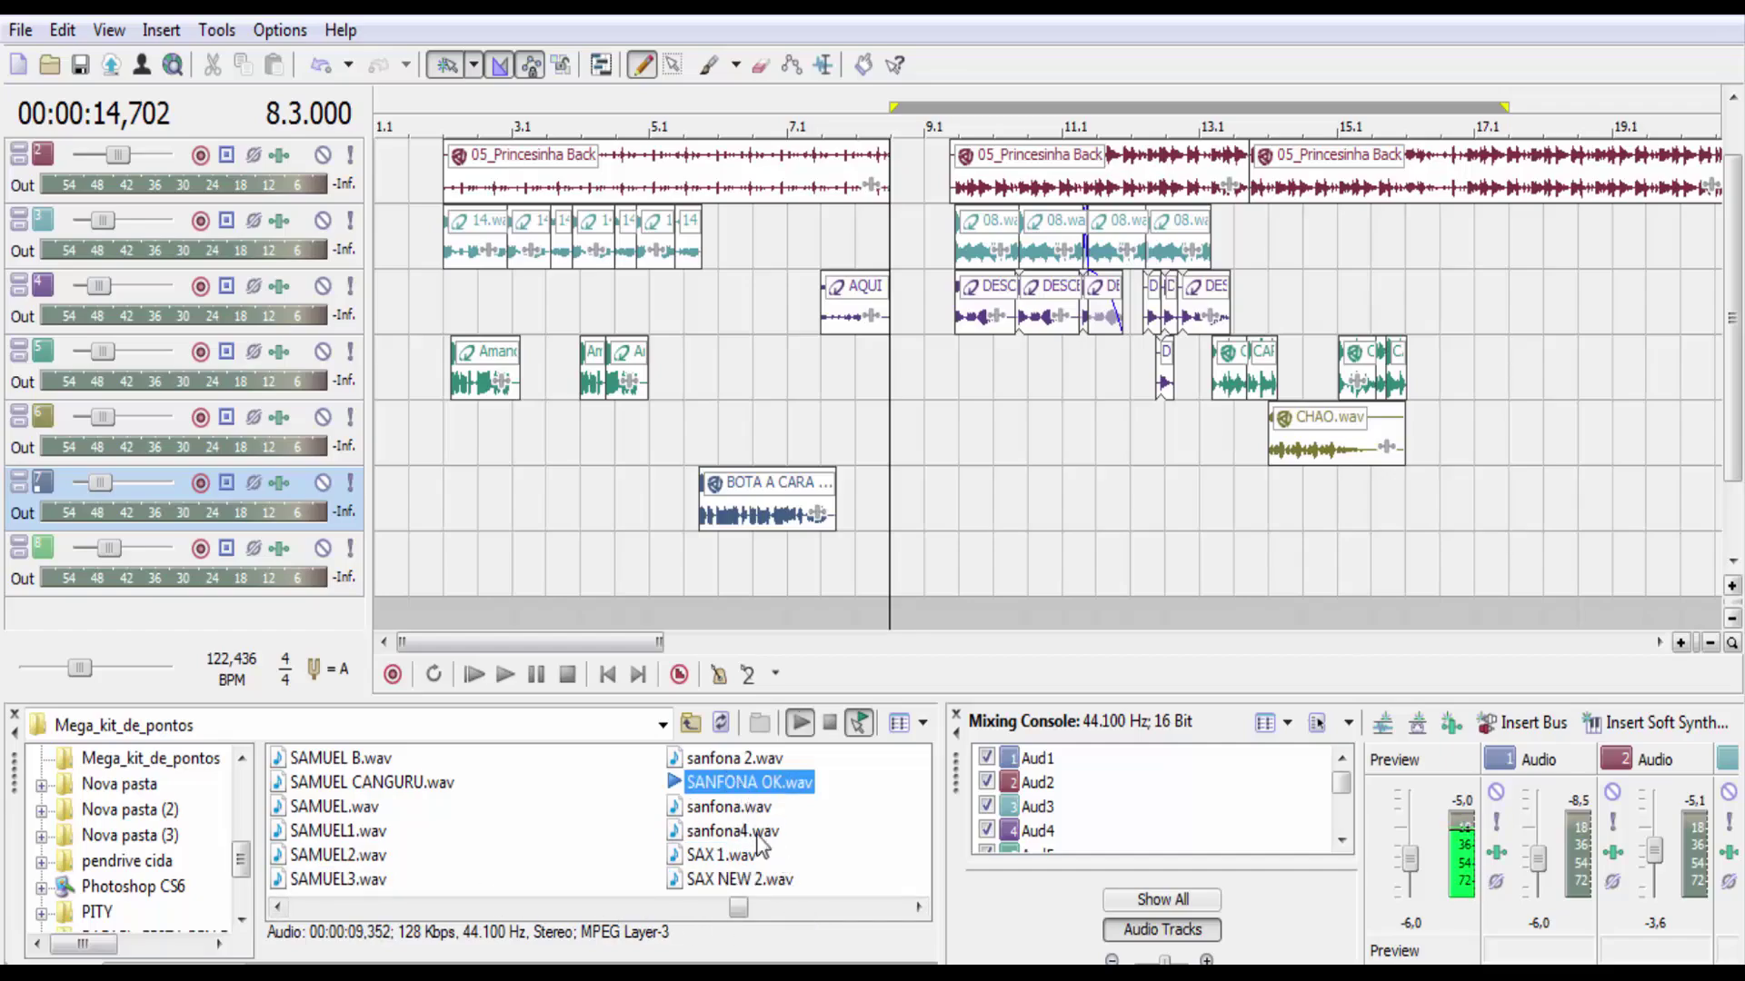
# Preview the SAXO VS BOX sample, stop playback and go back to the beginning of the file list.
pyautogui.click(912, 907)
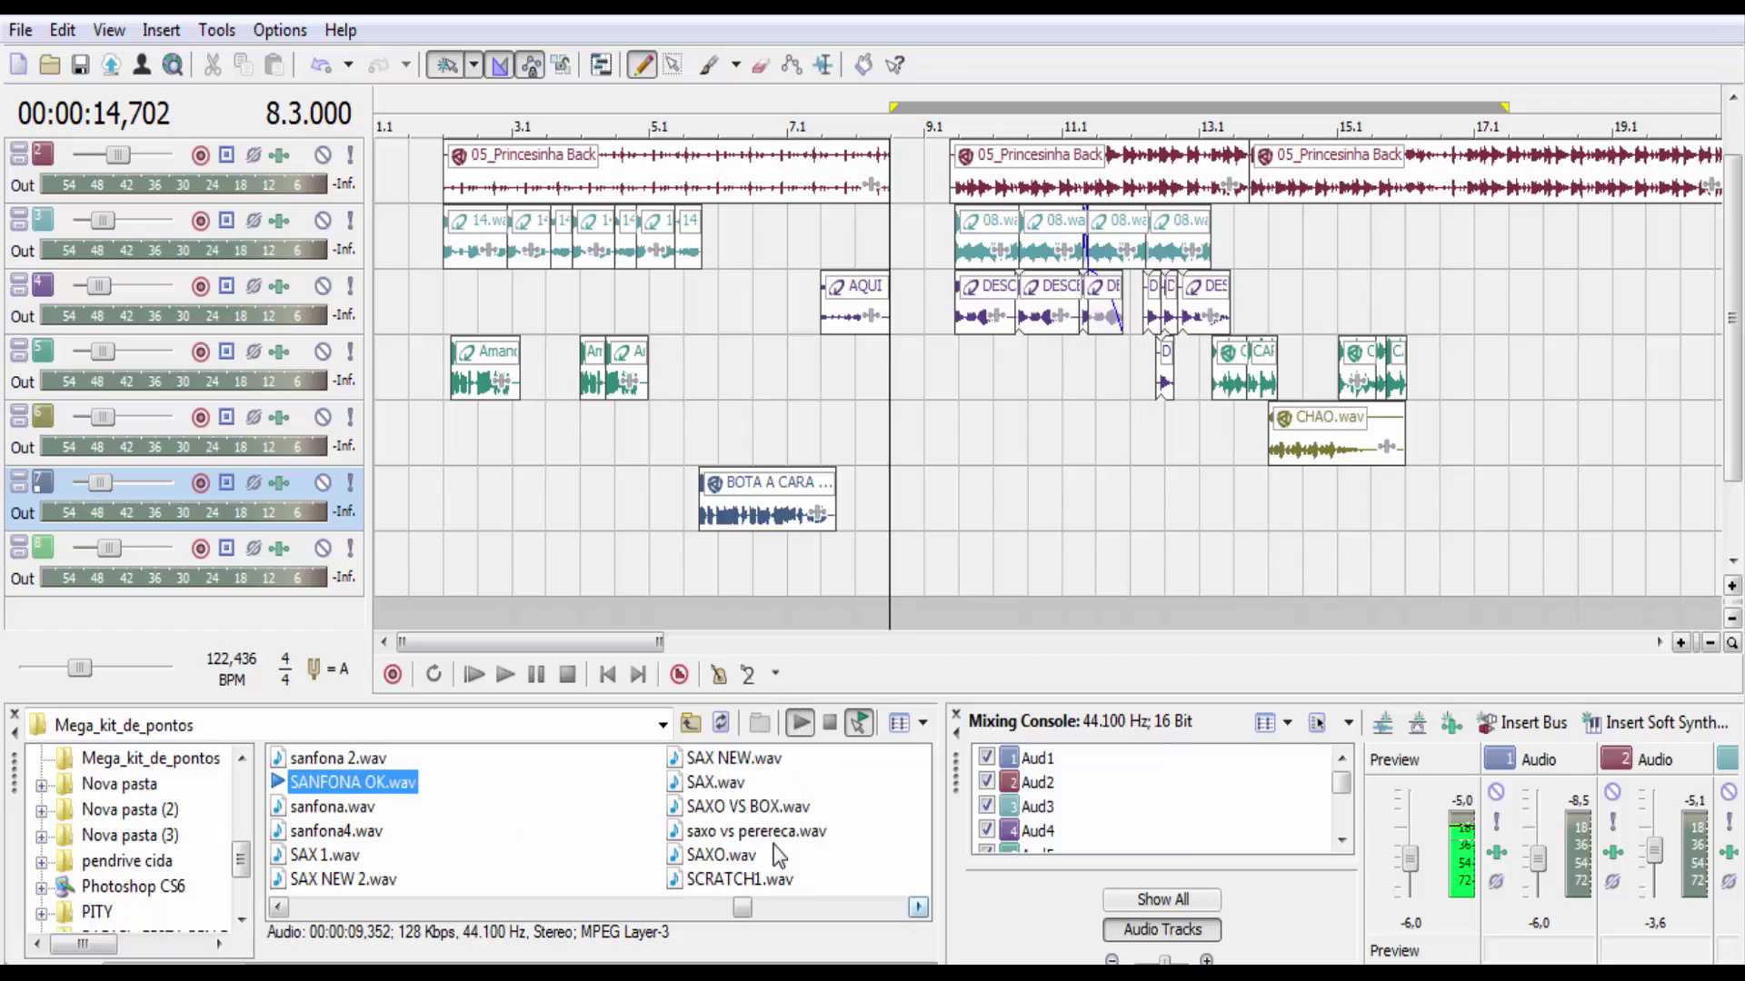
pyautogui.click(728, 808)
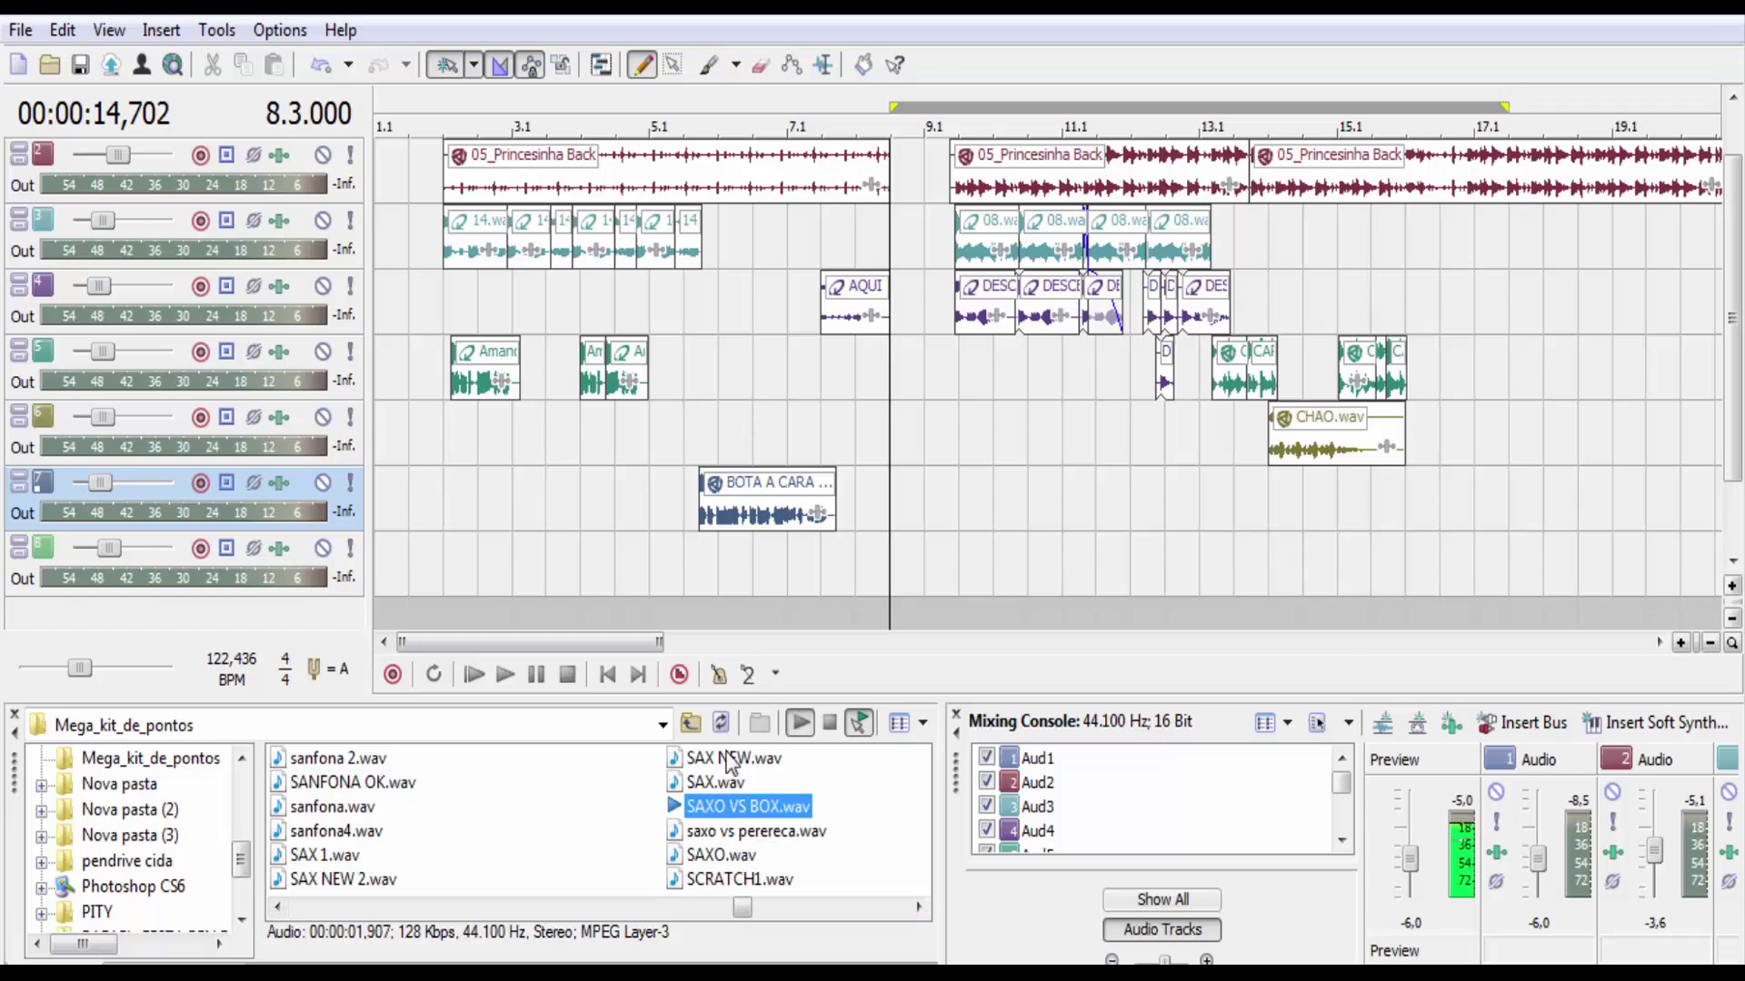
pyautogui.click(567, 674)
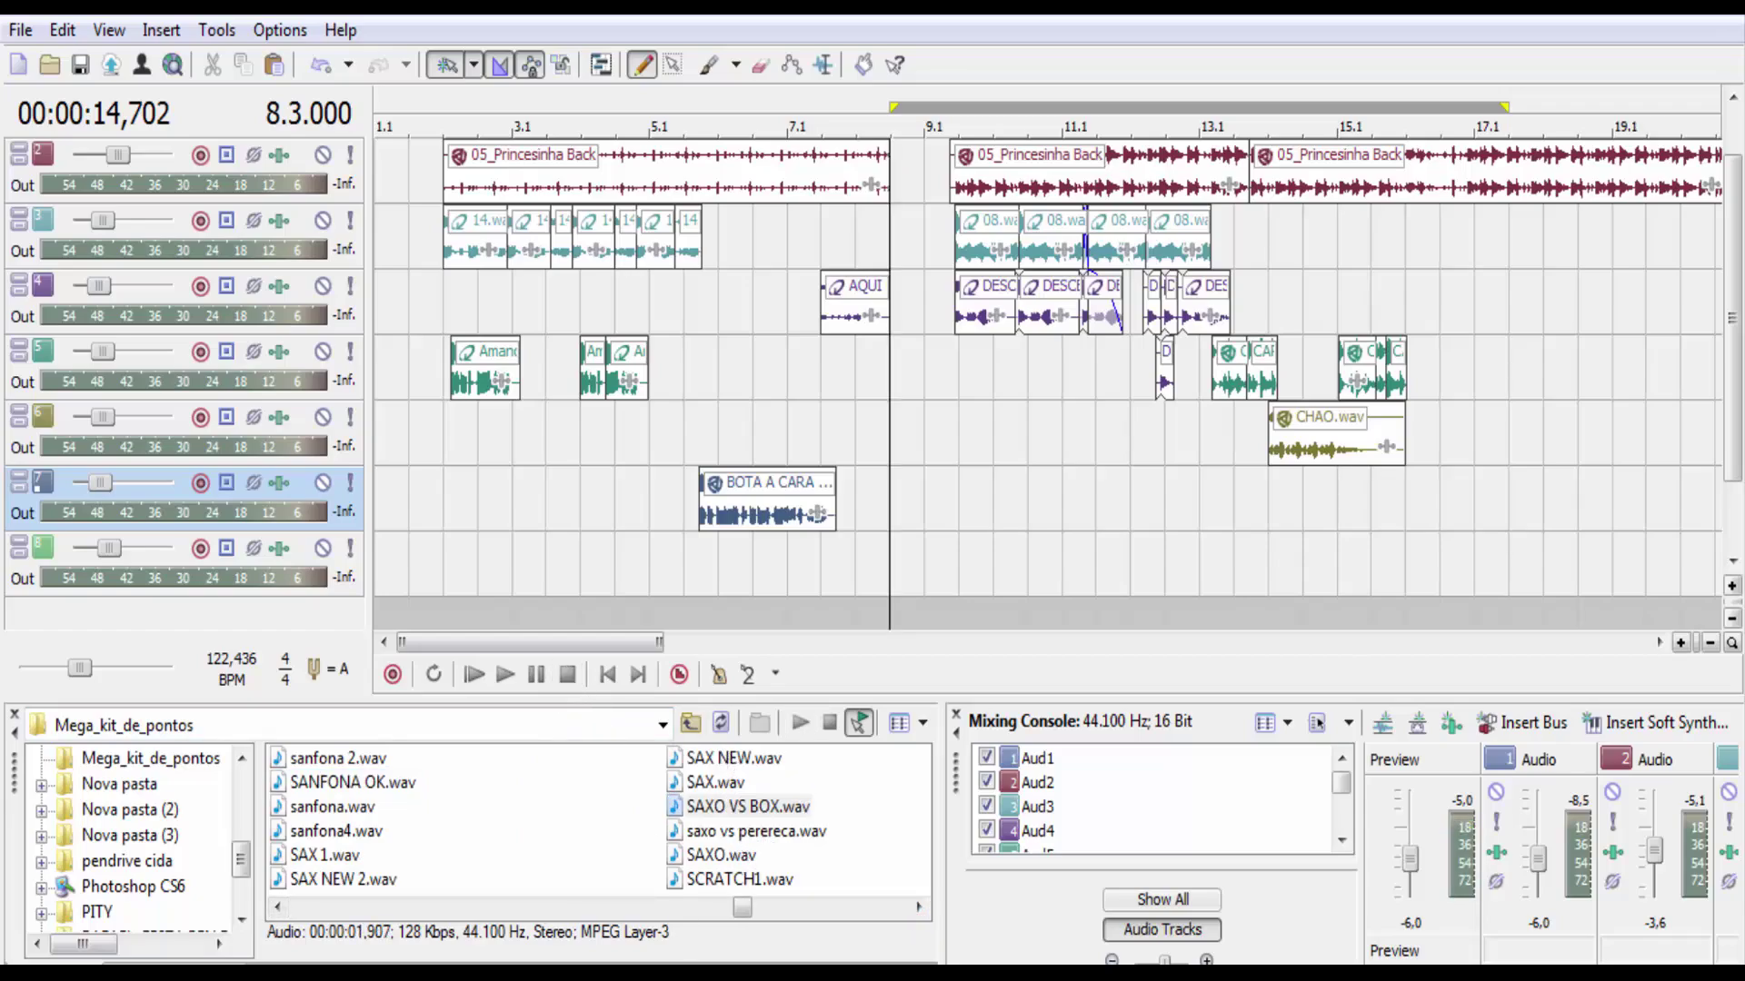
pyautogui.moveTo(742, 908); pyautogui.dragTo(300, 926)
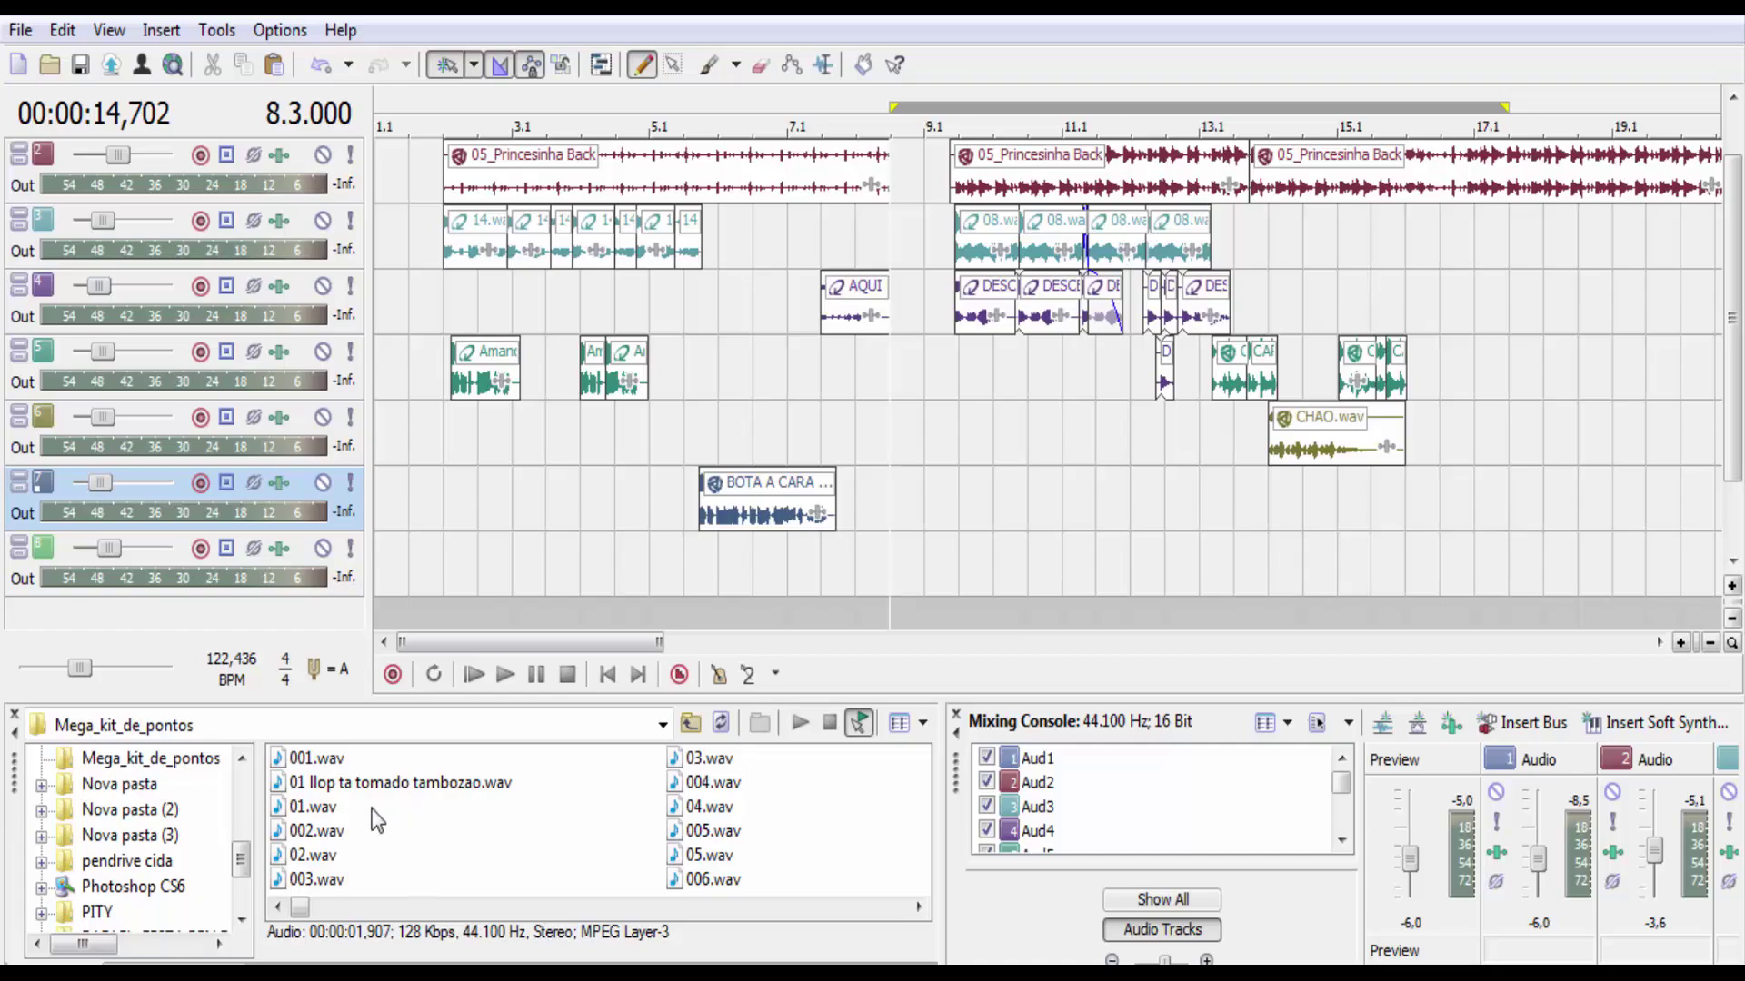
# Preview the 01.wav sample at the start of the file list.
pyautogui.click(325, 814)
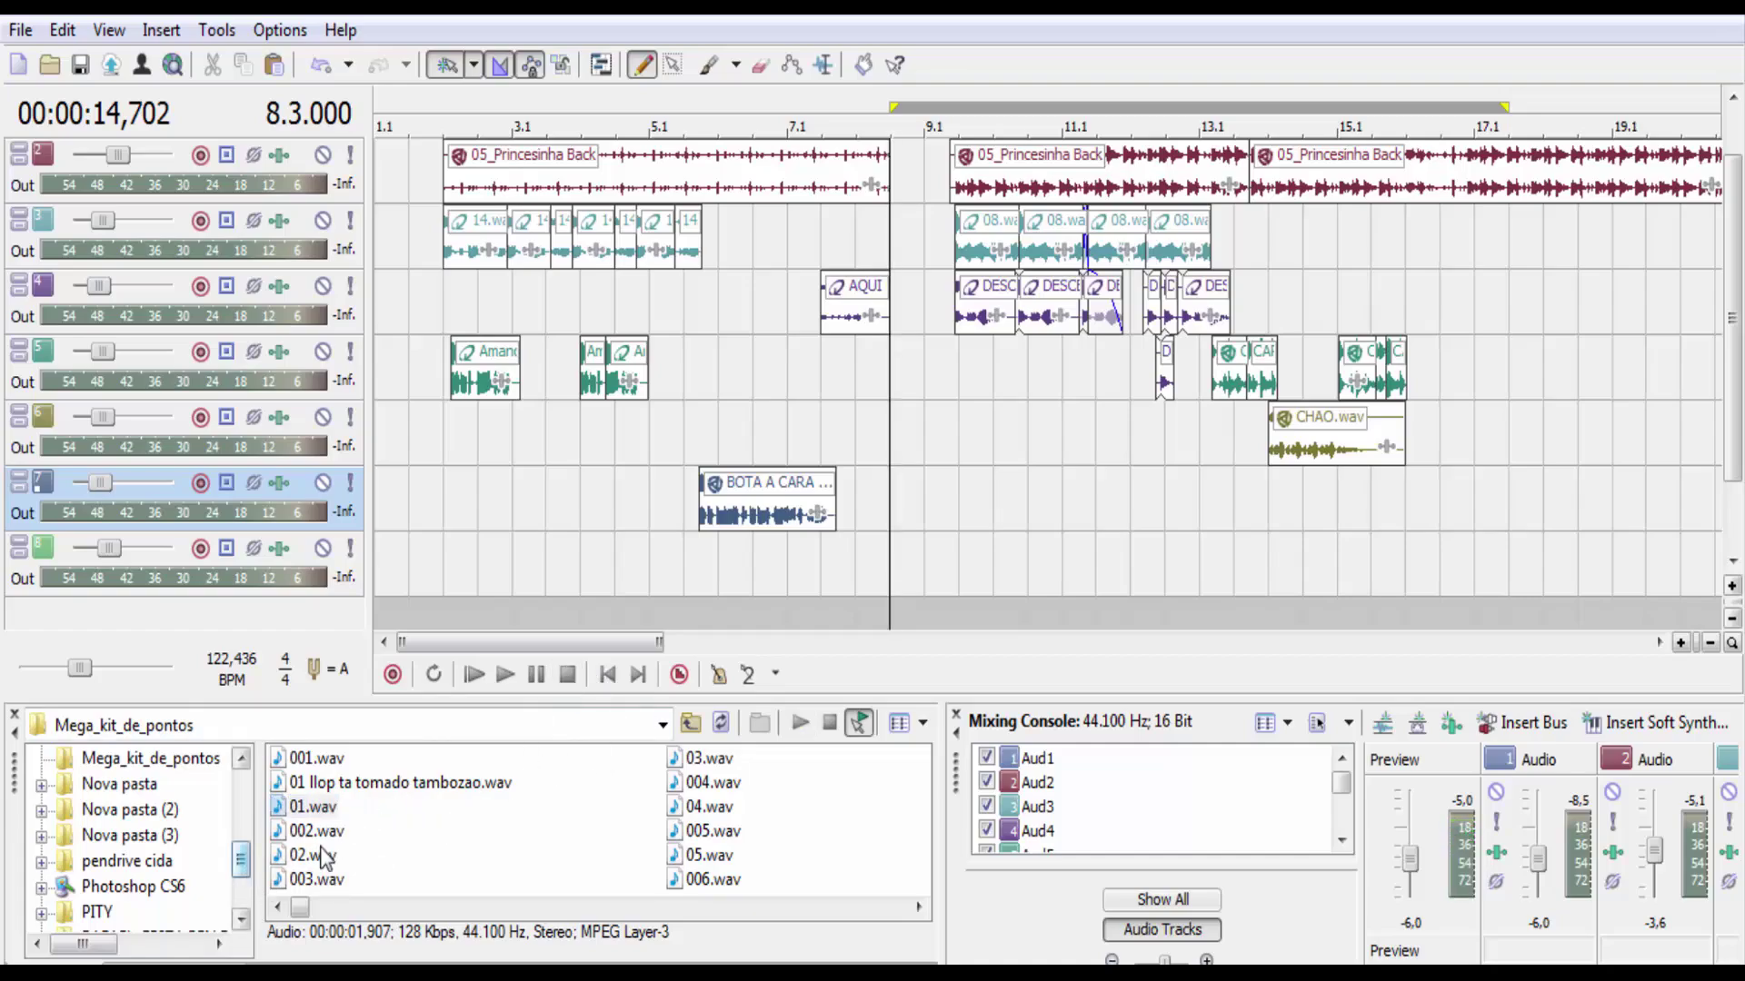
pyautogui.click(320, 784)
pyautogui.click(318, 808)
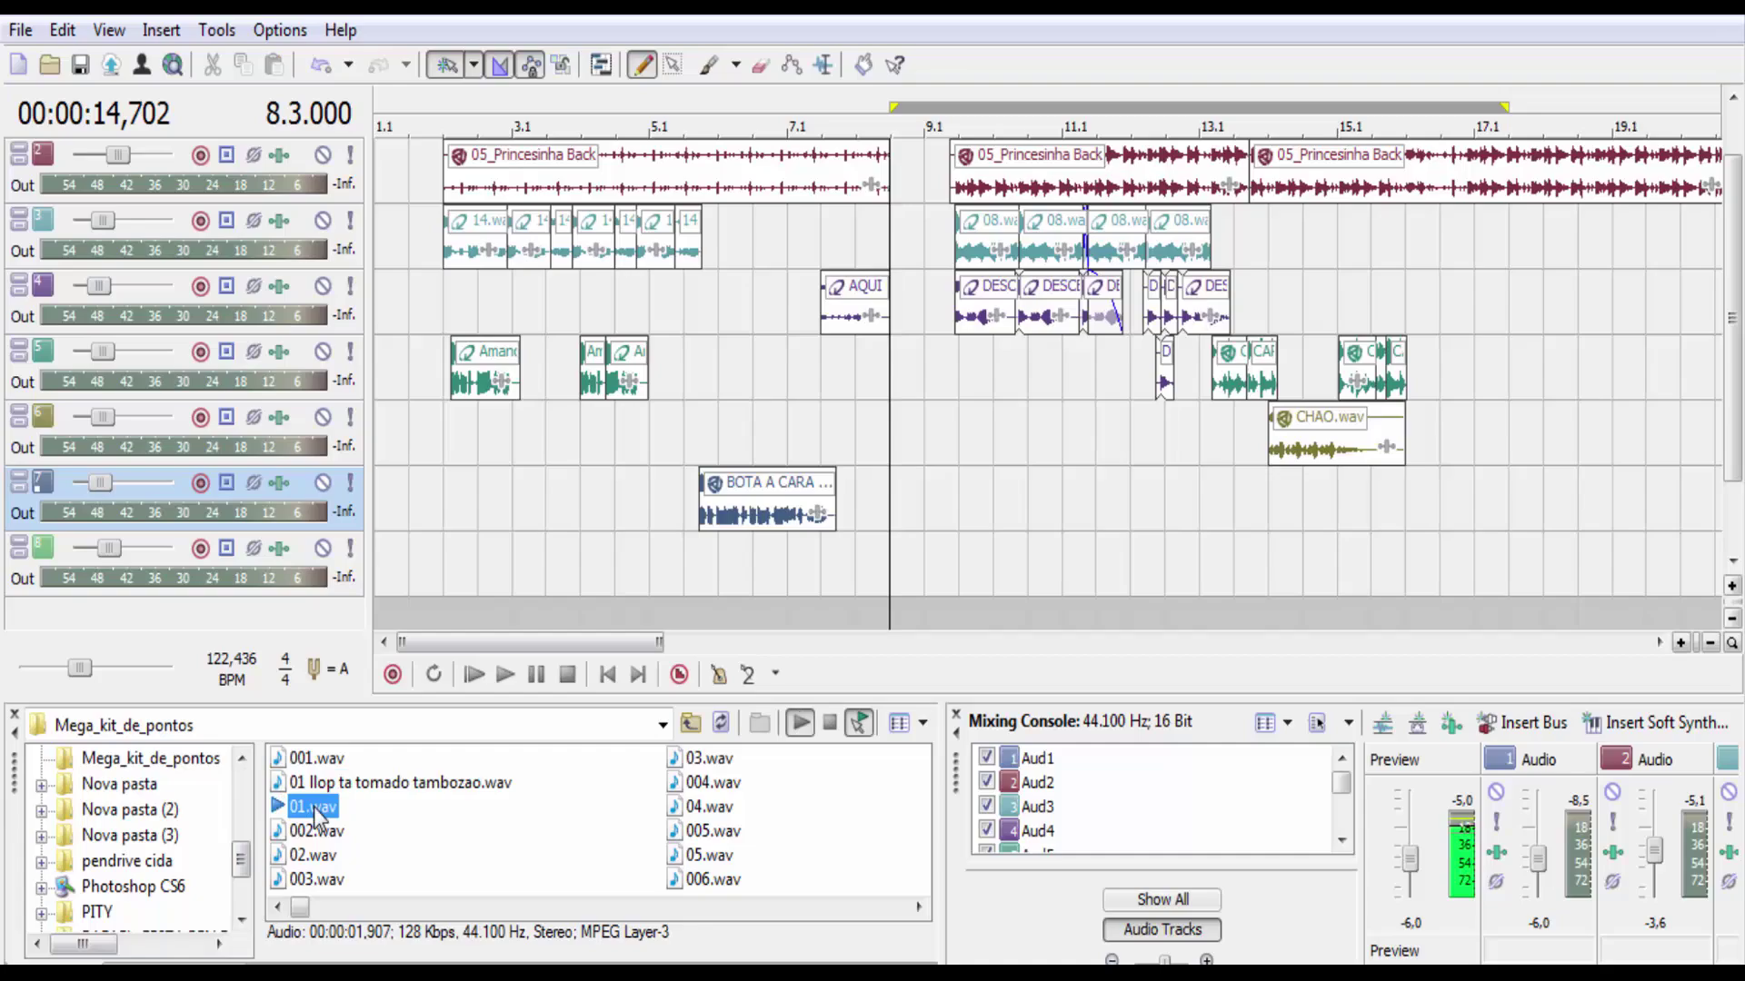
# Try the 01.wav sample on the empty track 8 at 10.3, delete it and return the cursor to 8.3 on track 7.
pyautogui.moveTo(318, 814); pyautogui.dragTo(1047, 580)
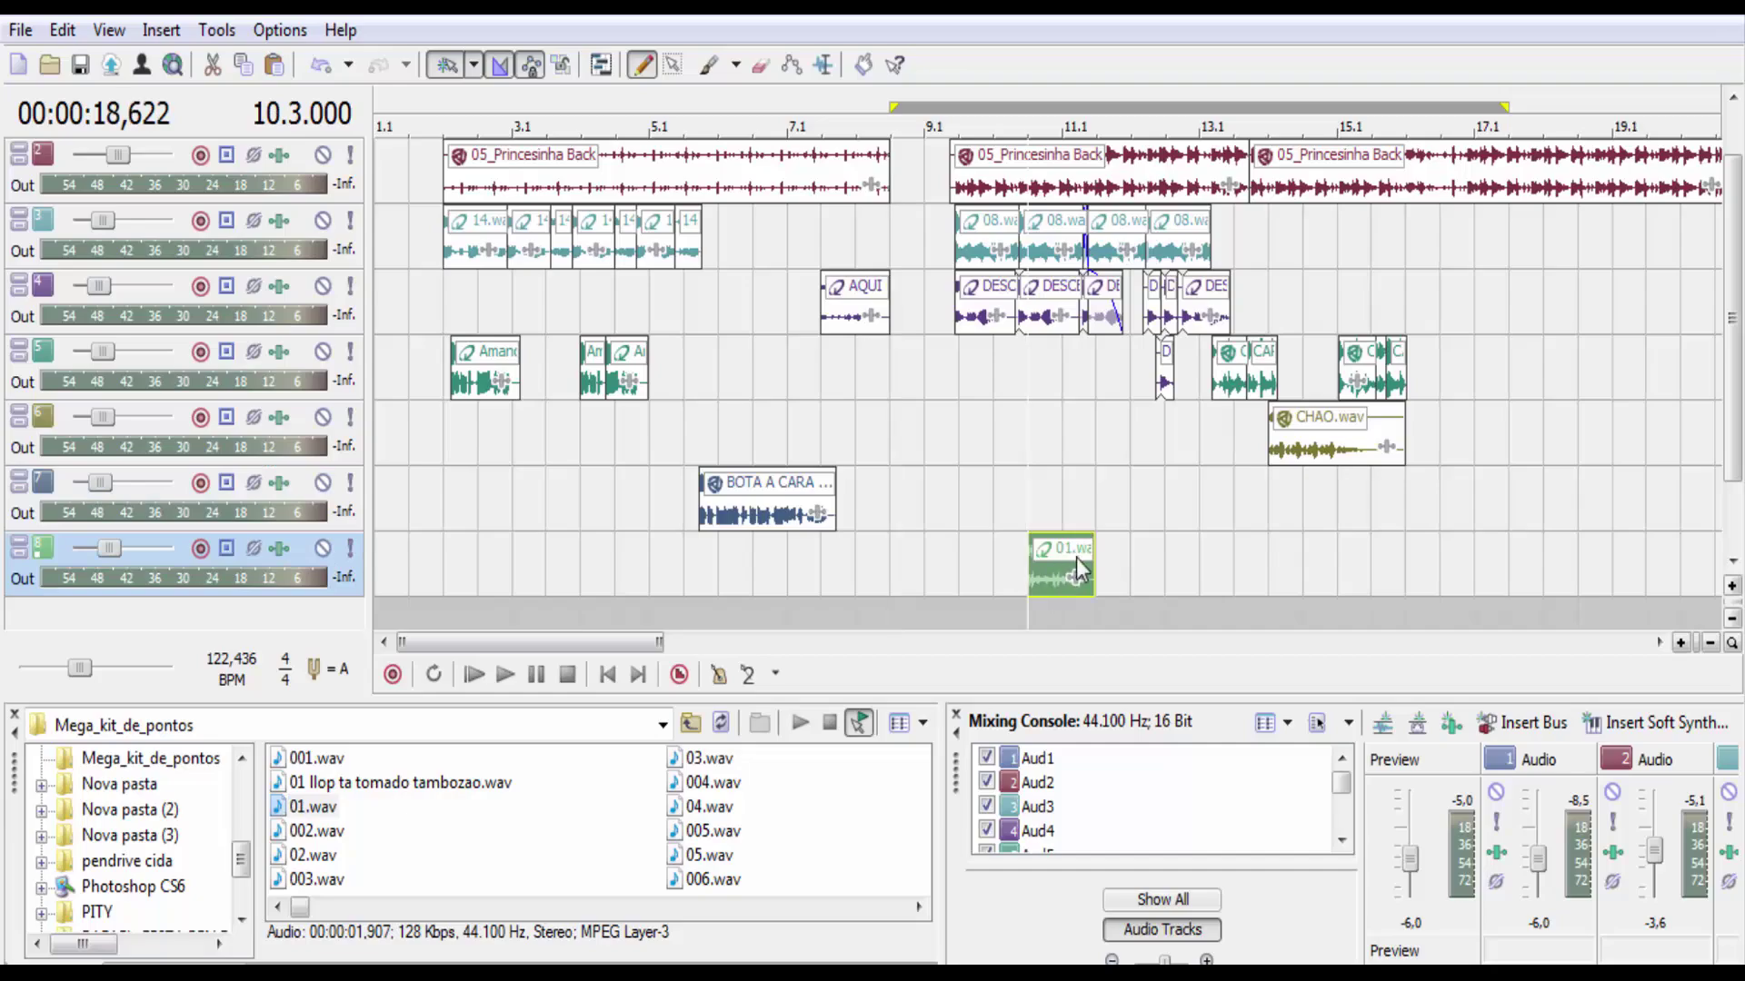
pyautogui.press('Delete')
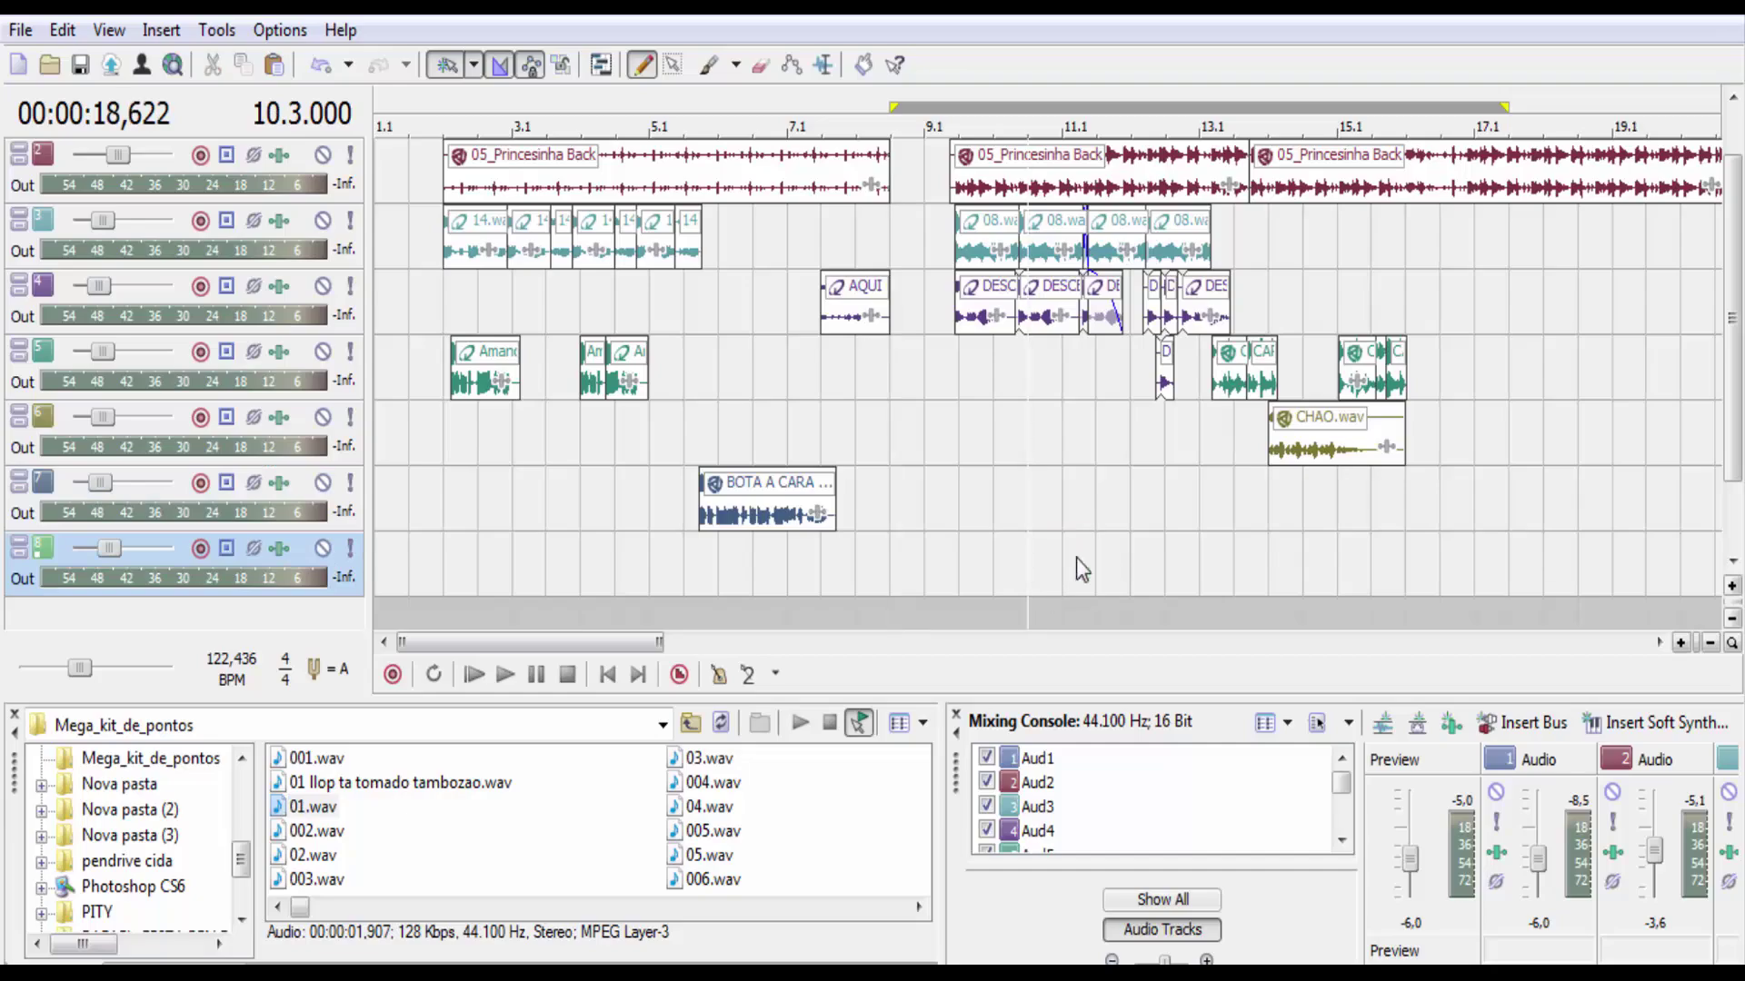
pyautogui.click(894, 489)
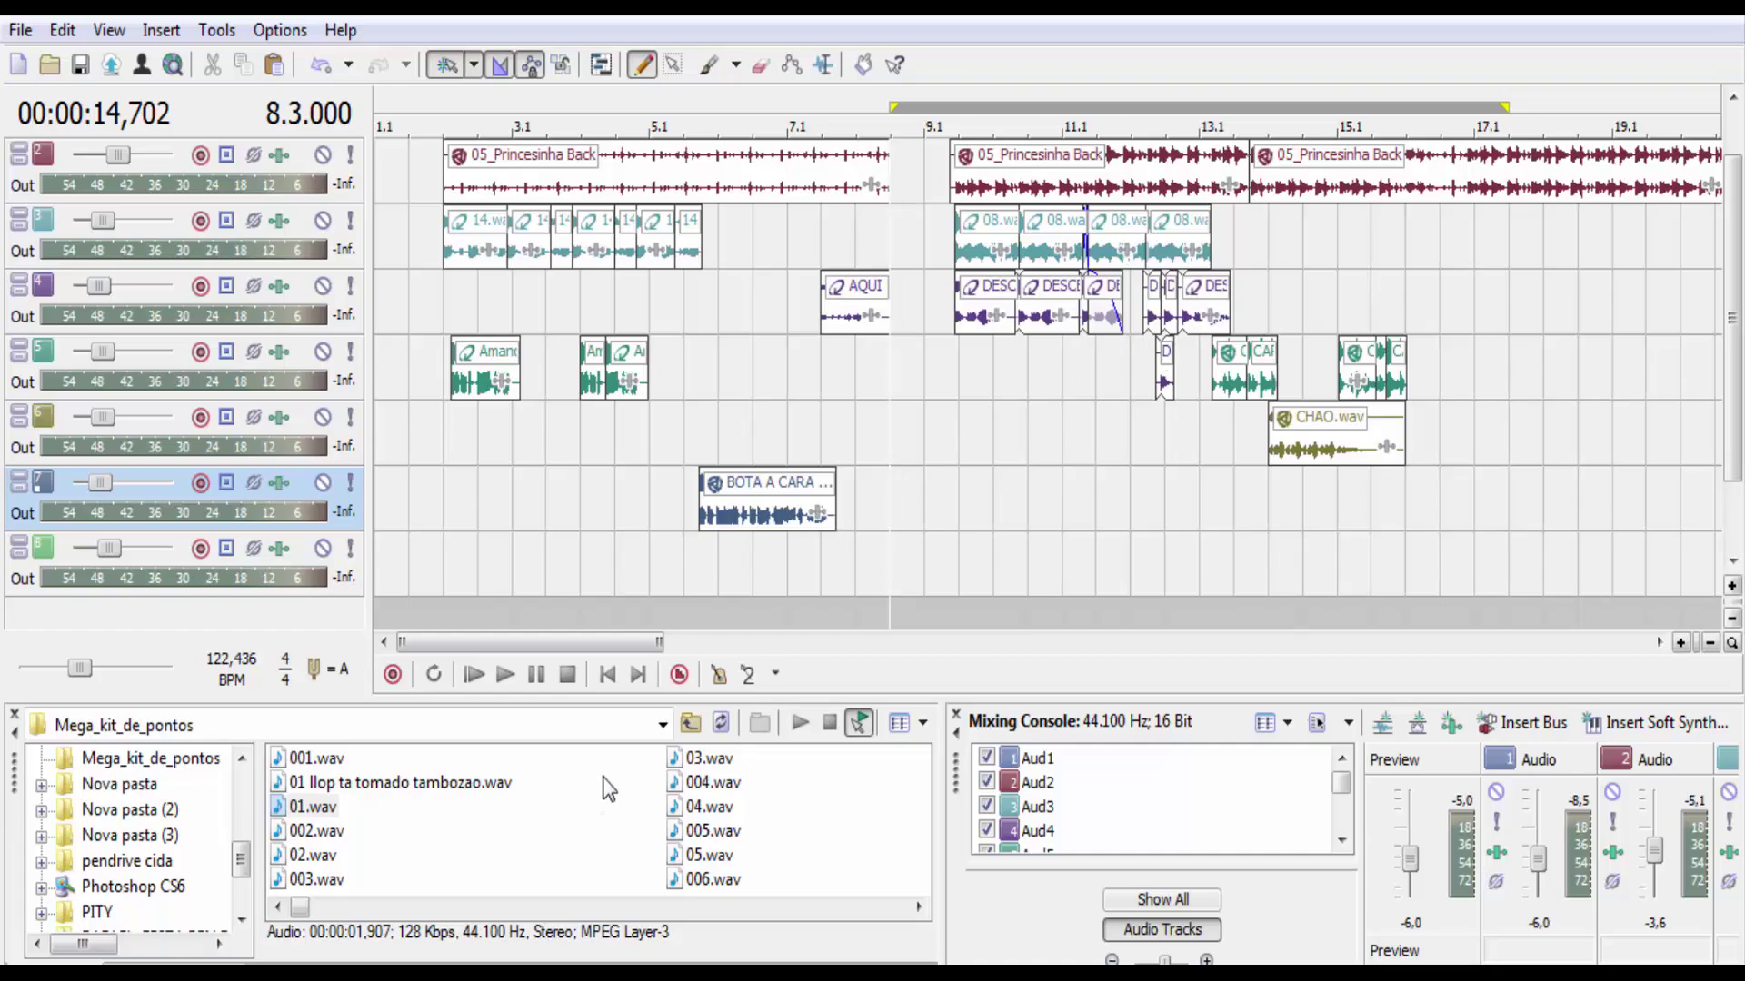
# Play the montage from 8.3 through the section with the layered samples and stop playback.
pyautogui.moveTo(608, 647); pyautogui.dragTo(674, 655)
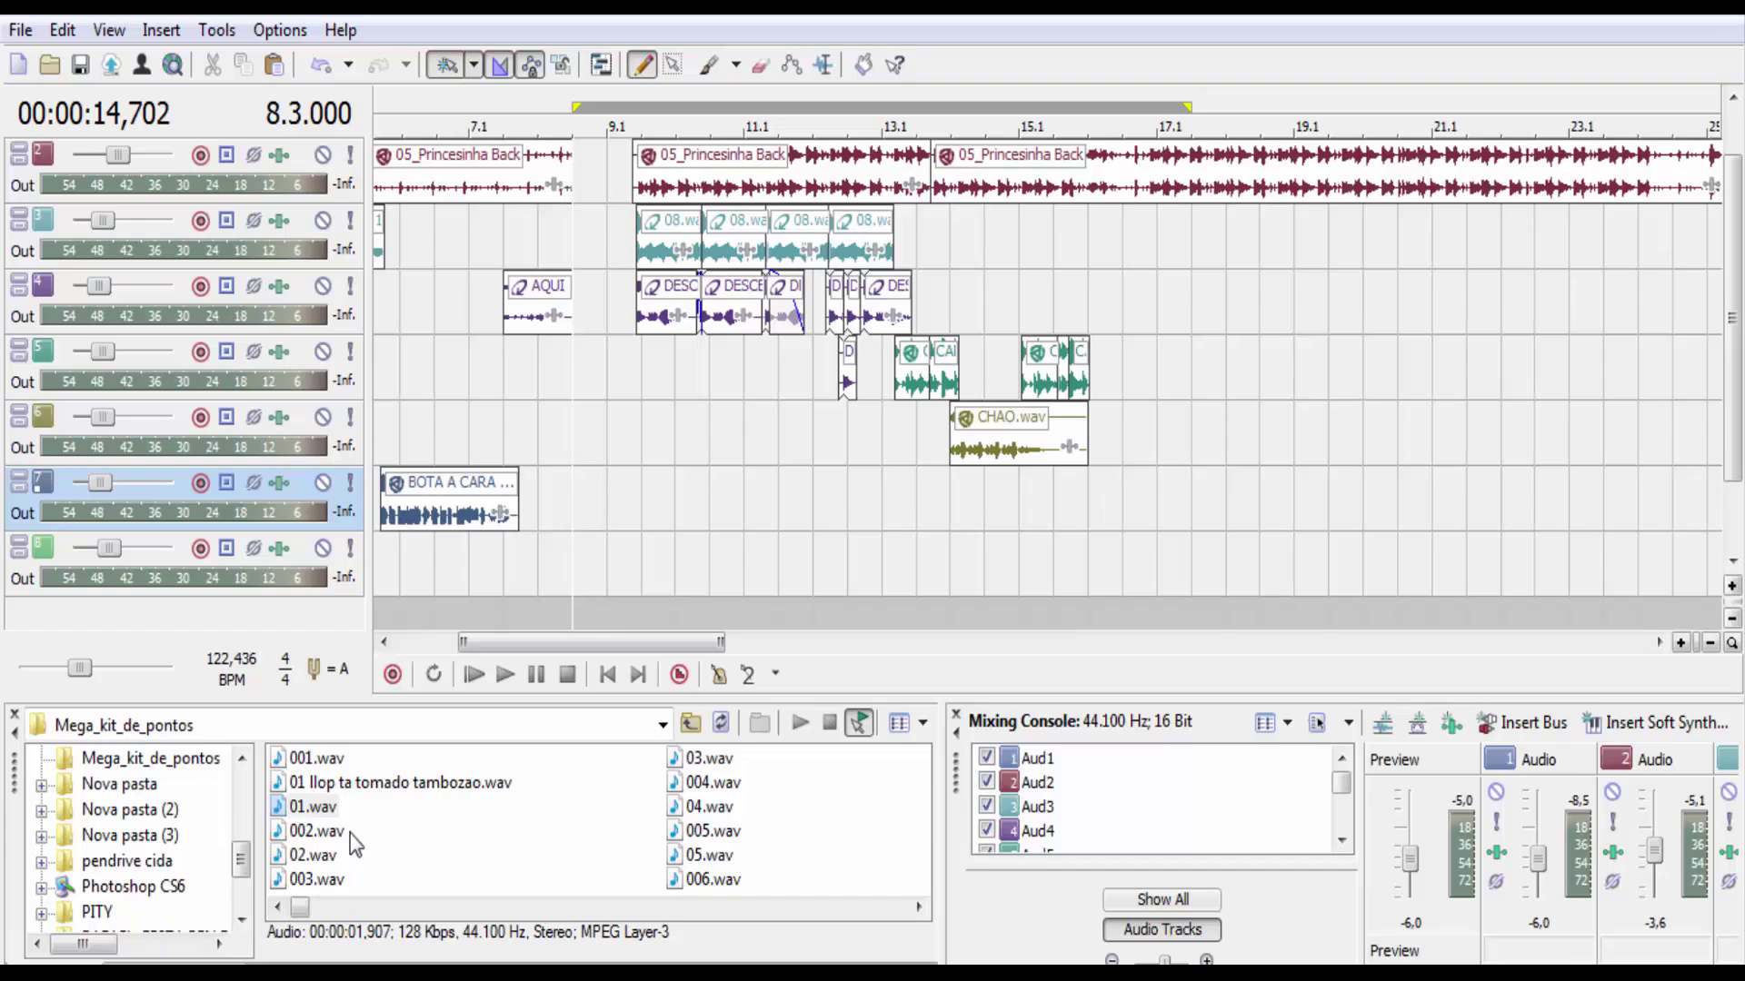
pyautogui.click(314, 912)
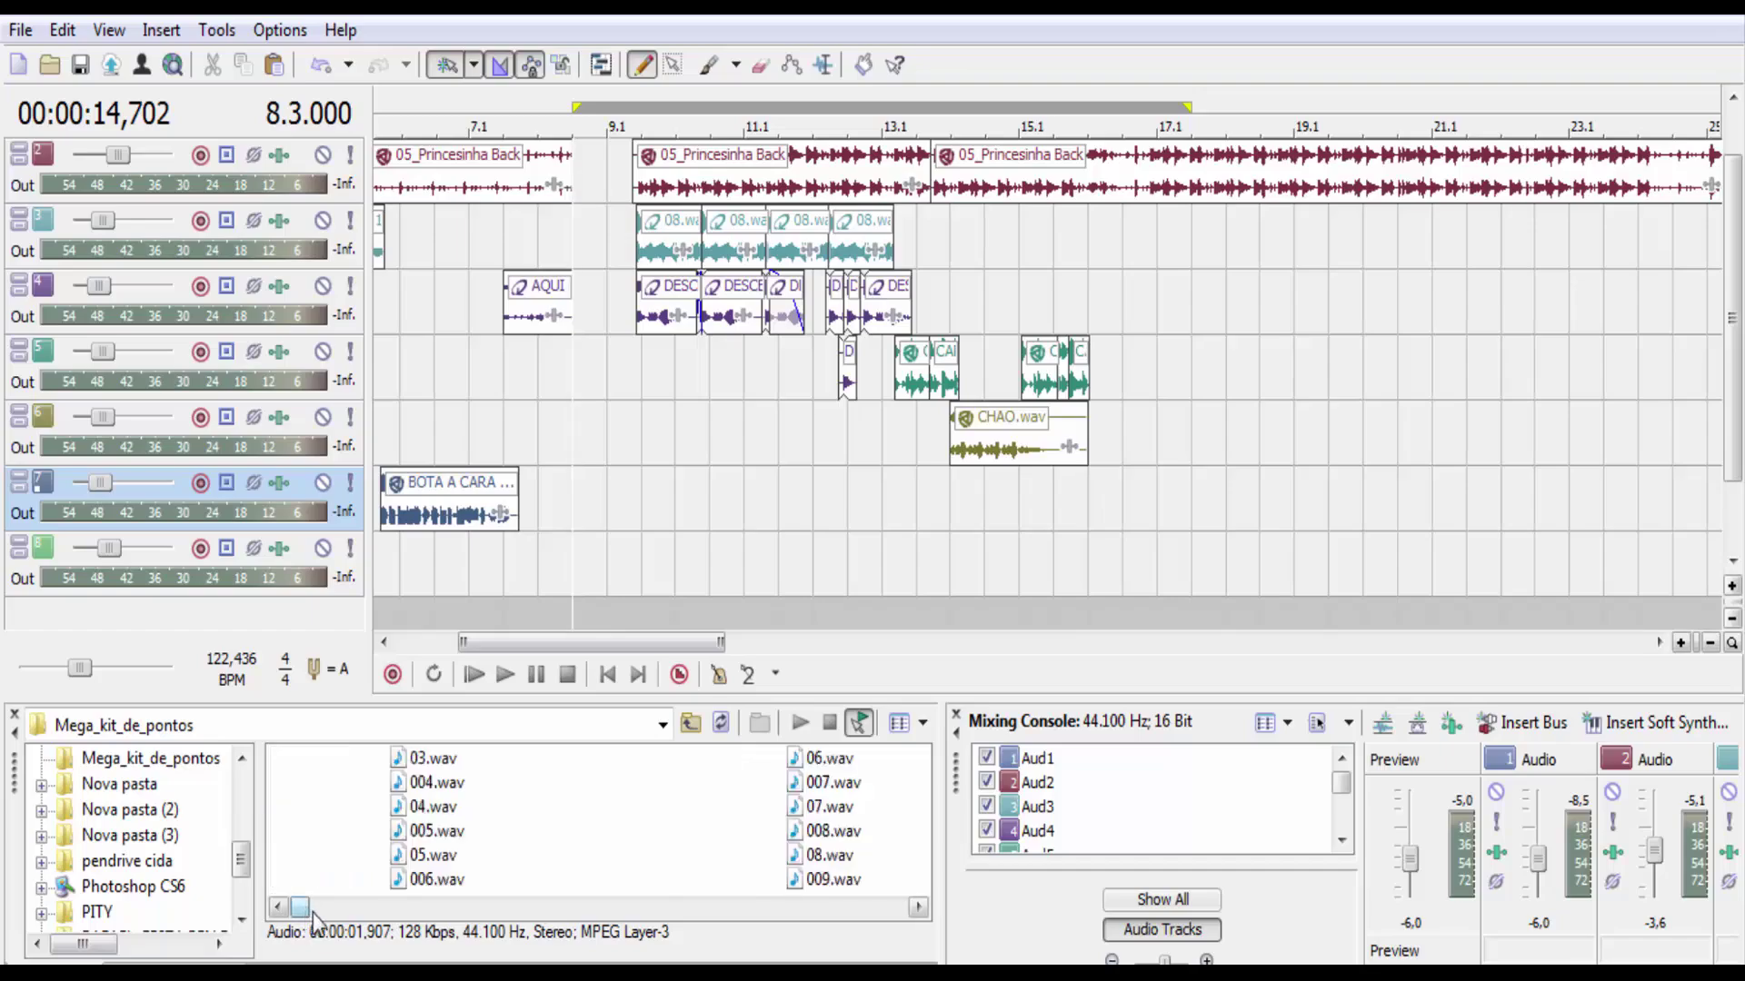
pyautogui.moveTo(312, 913)
pyautogui.mouseDown()
pyautogui.moveTo(902, 914)
pyautogui.moveTo(301, 916)
pyautogui.mouseUp()
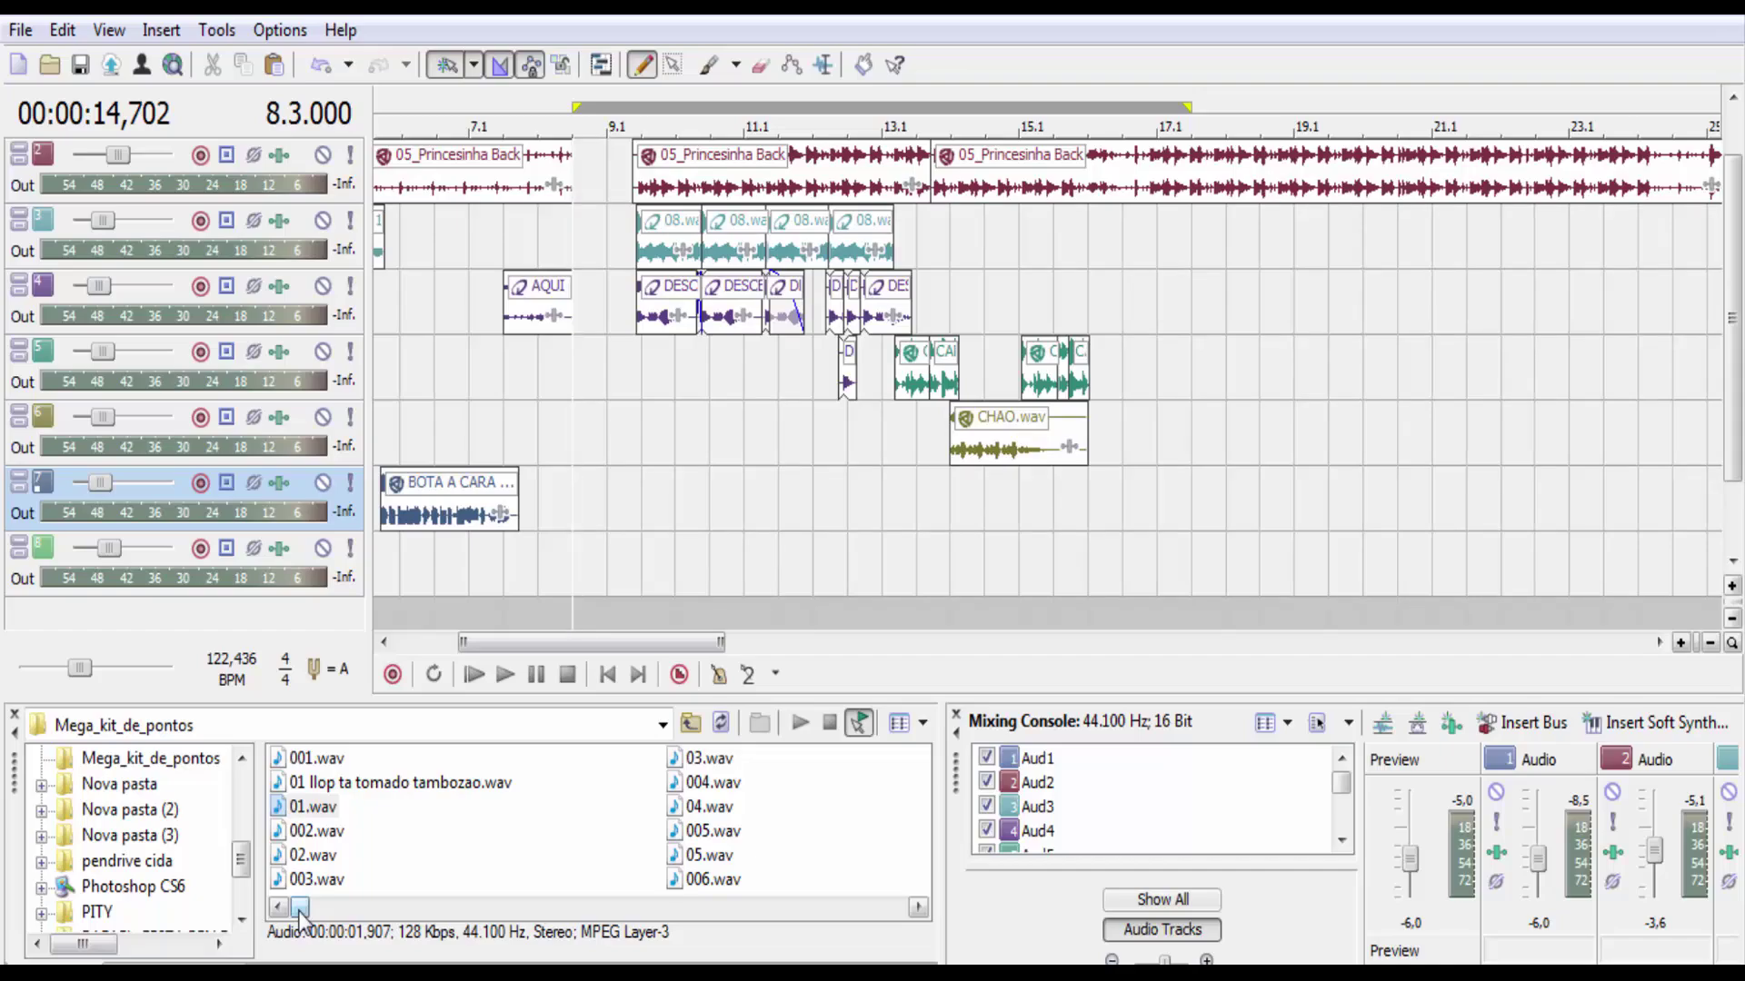
pyautogui.press('space')
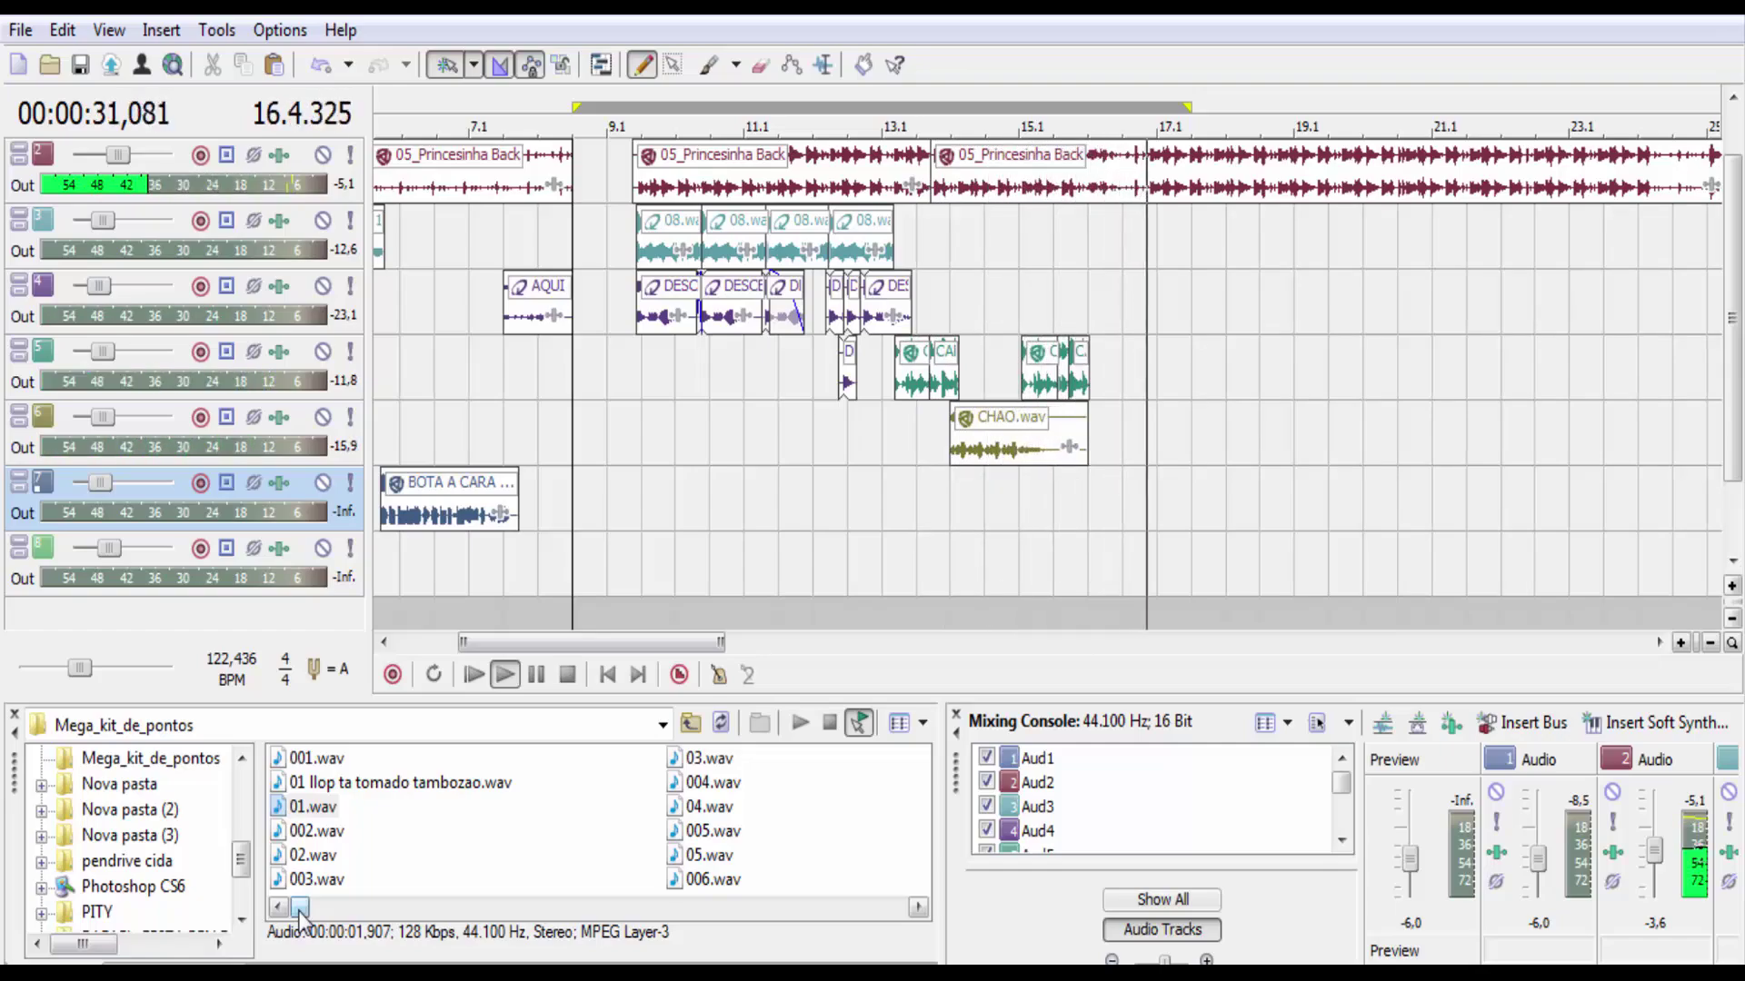
pyautogui.press('space')
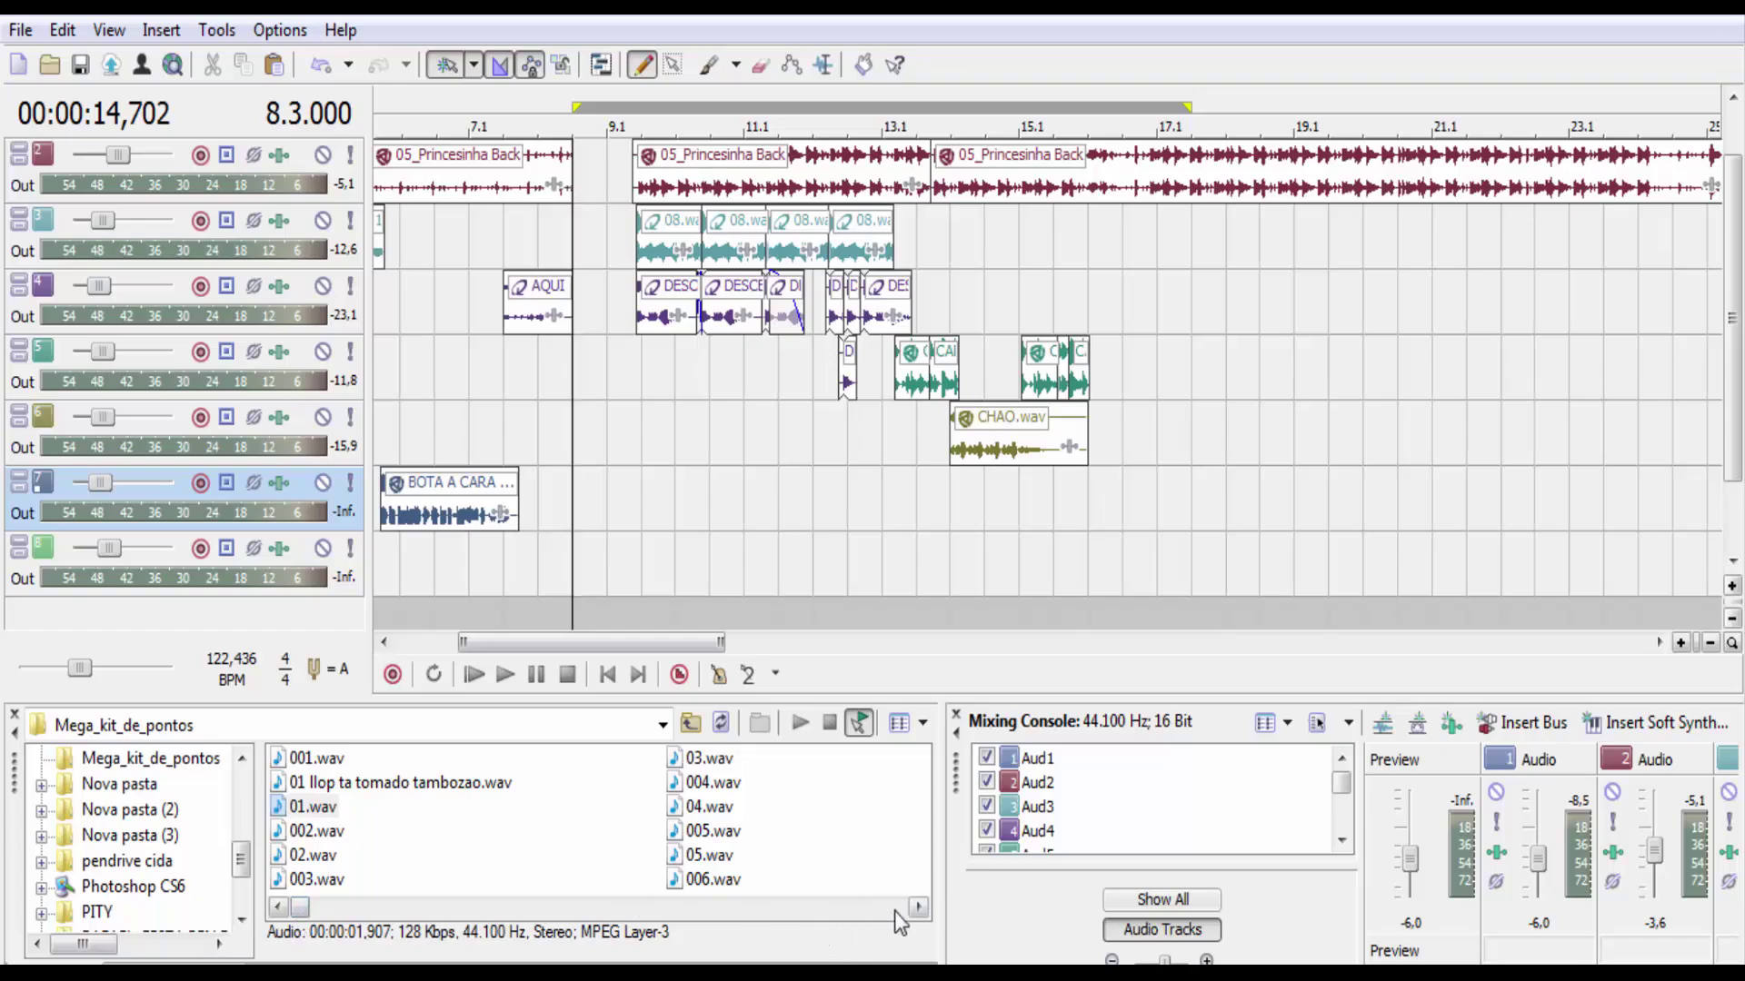
# Look through the Mega_kit_de_pontos file list as far as the VIRADA samples and return to its beginning.
pyautogui.moveTo(307, 909); pyautogui.dragTo(853, 919)
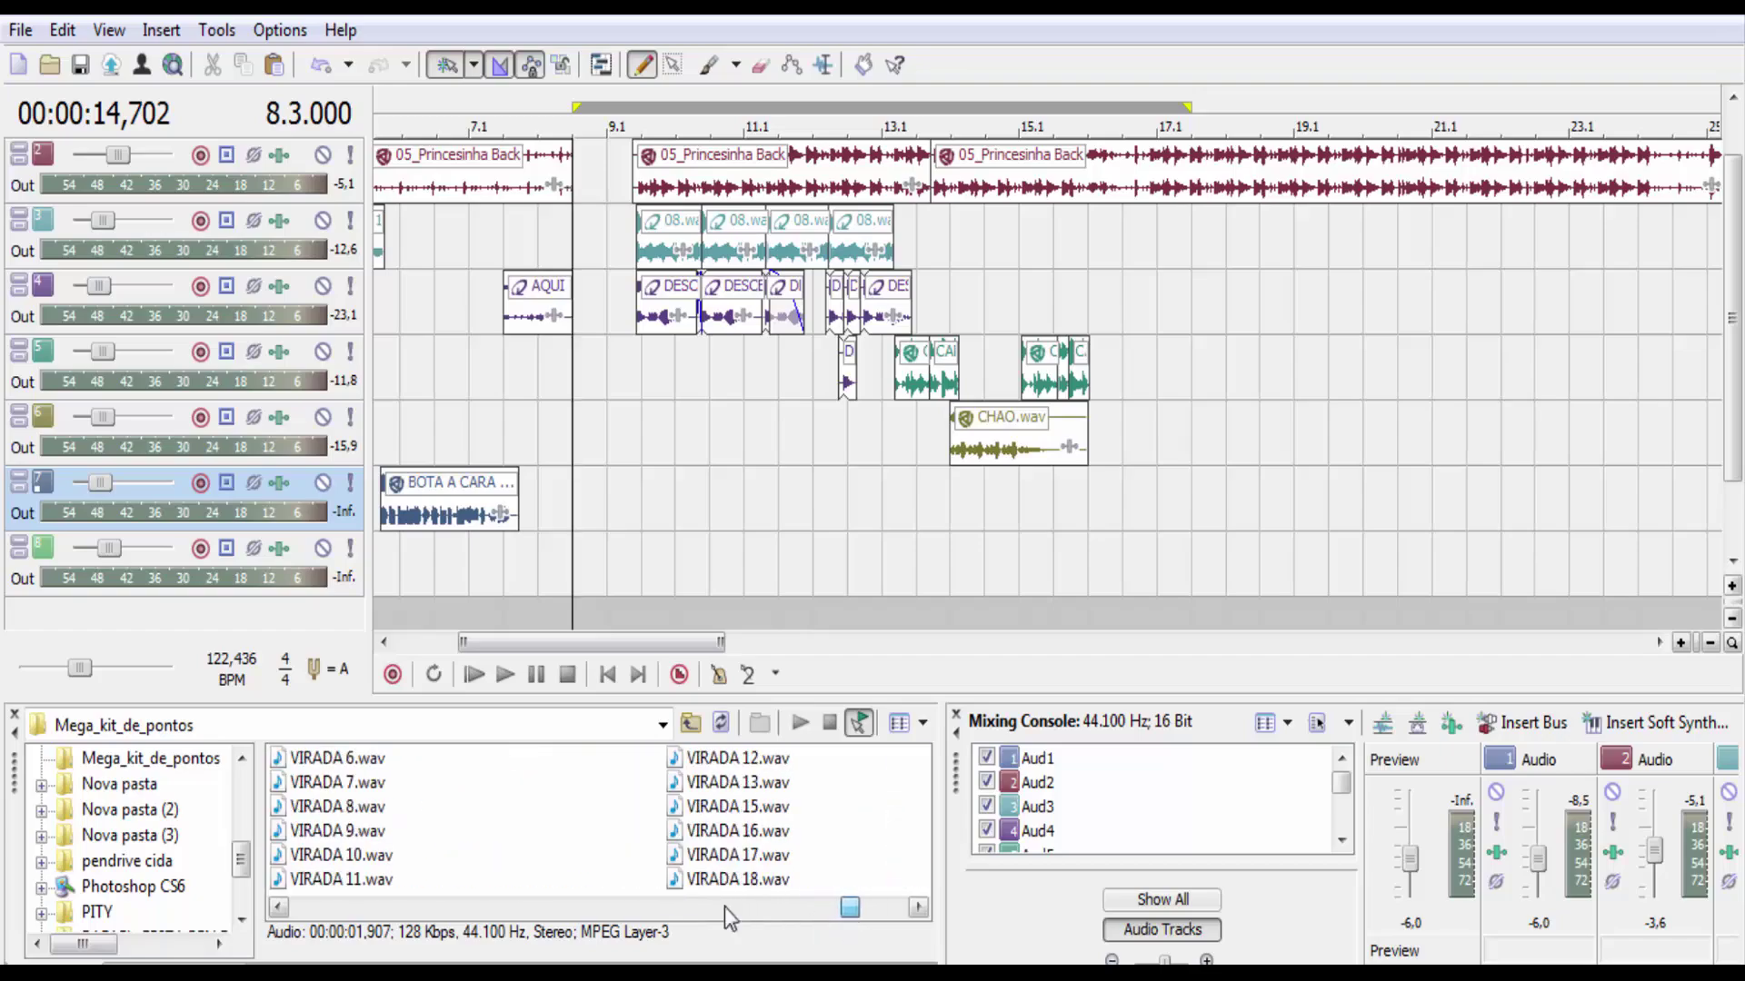
pyautogui.click(128, 769)
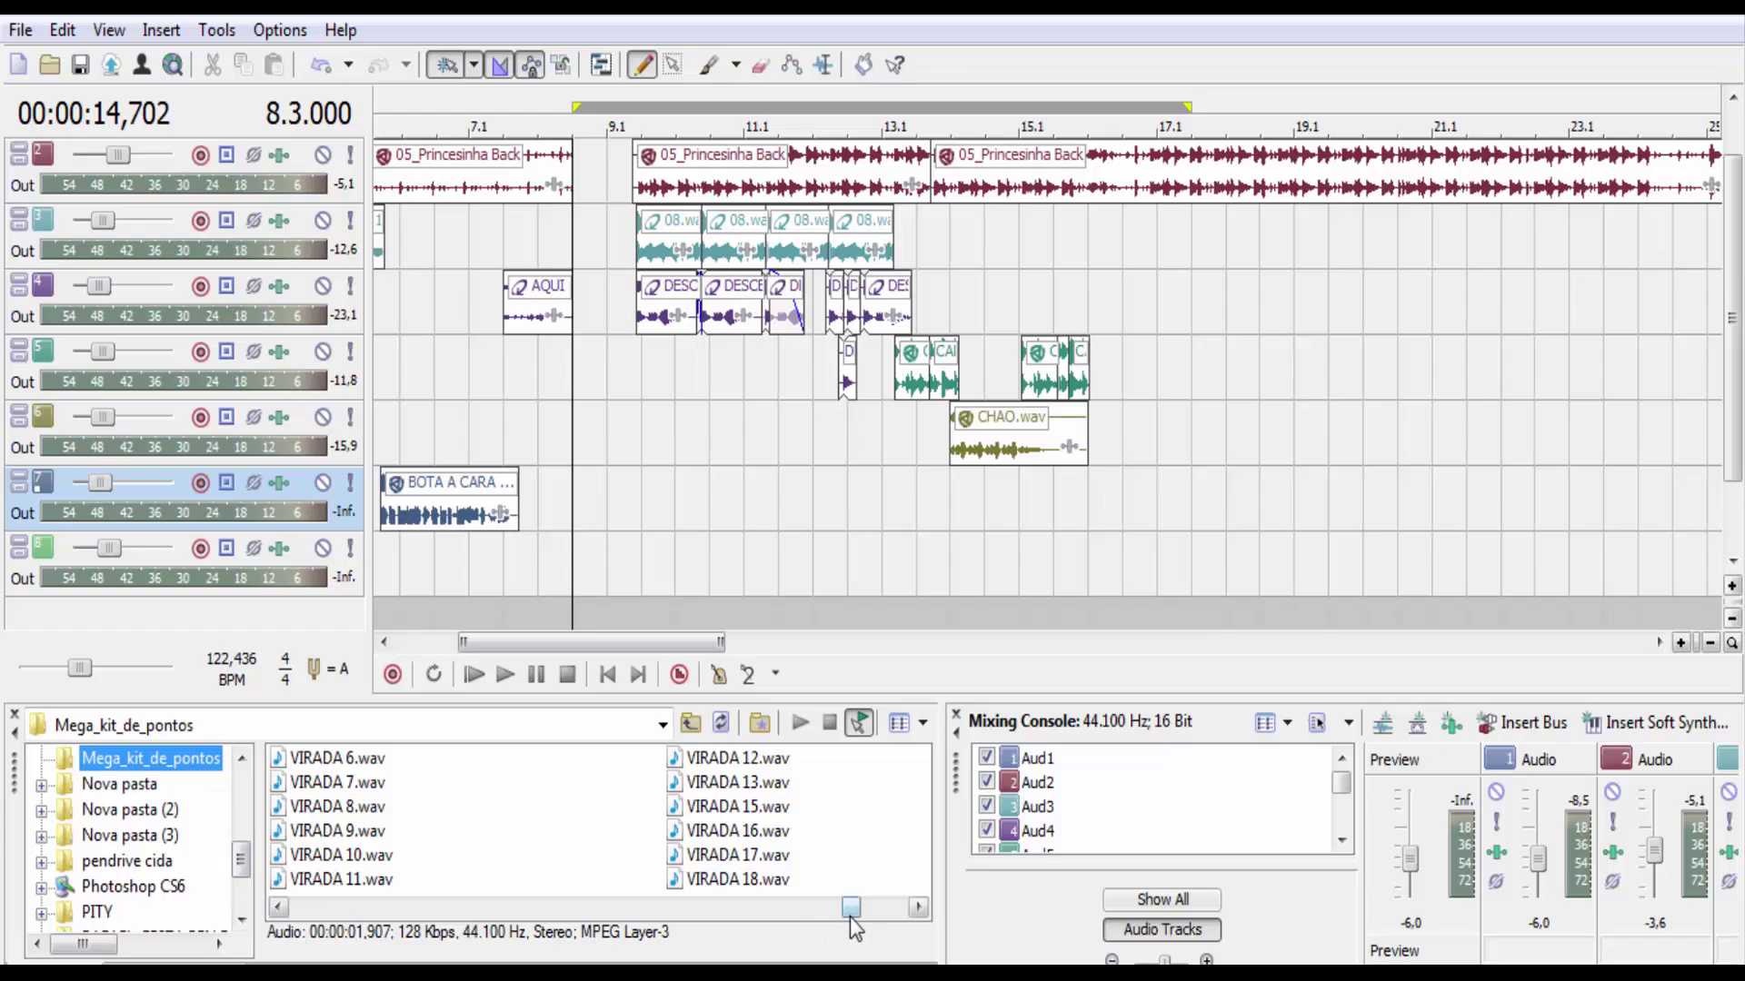
pyautogui.moveTo(850, 909); pyautogui.dragTo(313, 920)
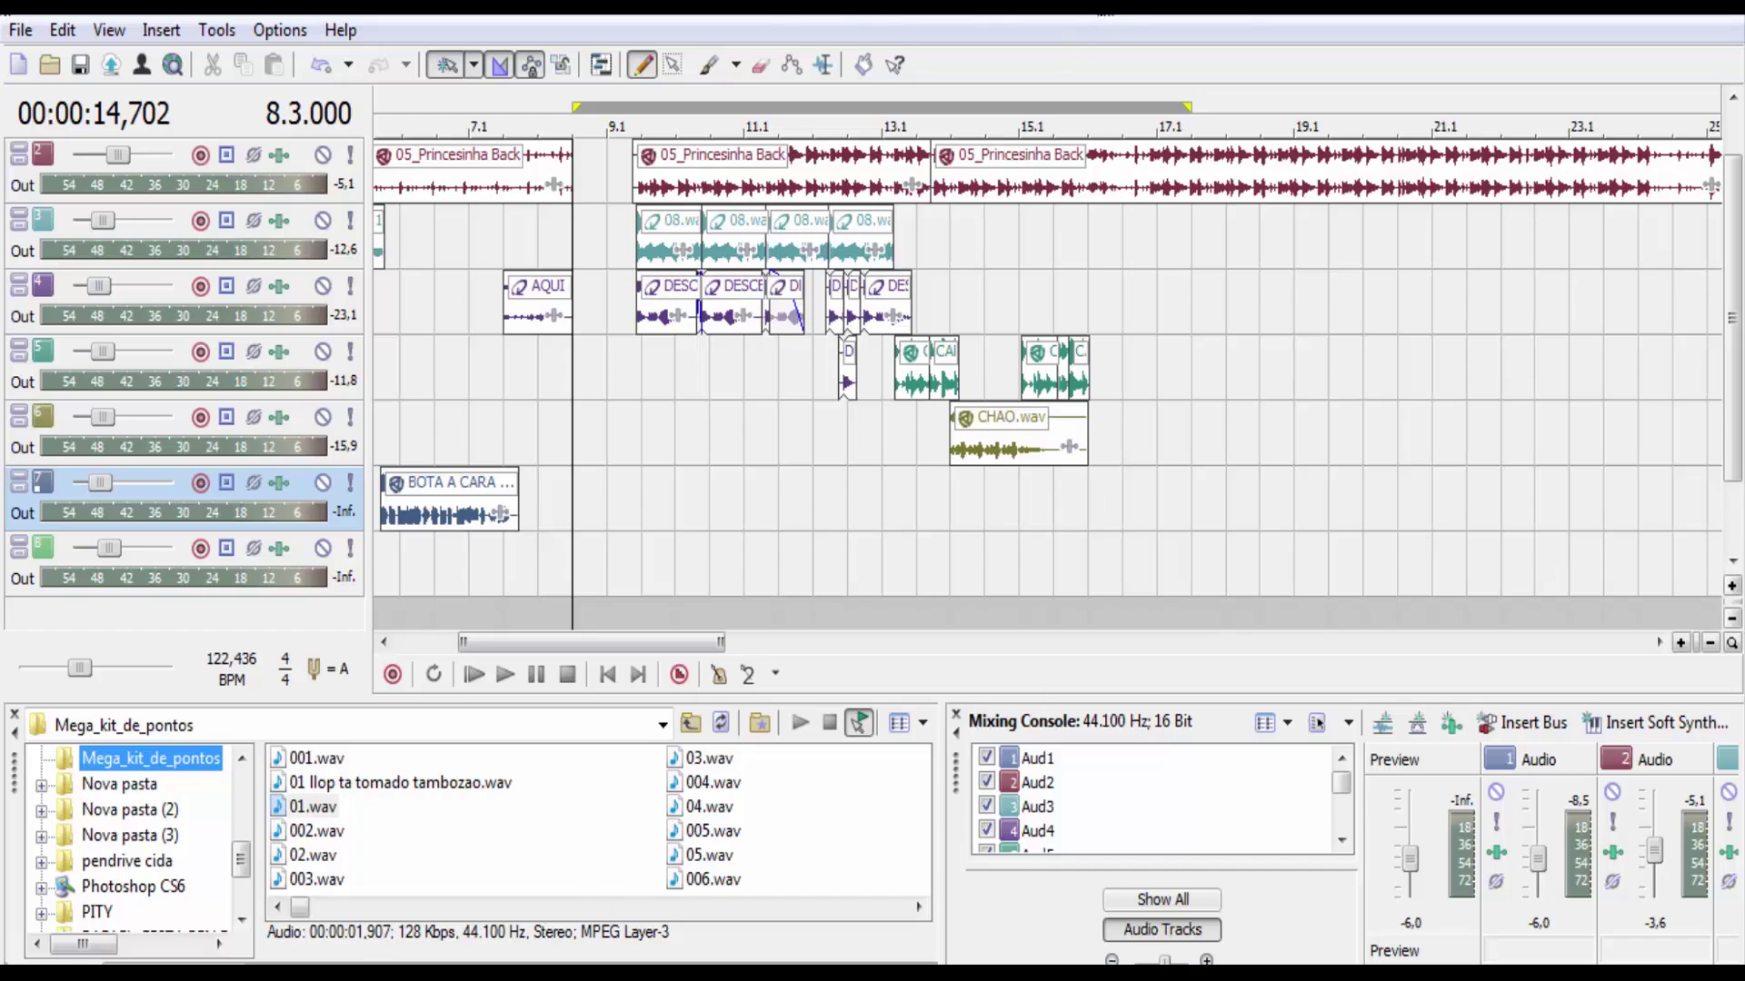
# Try the 002.wav sample on track 5 near 19.1, beyond the existing clips, and delete it.
pyautogui.moveTo(316, 831); pyautogui.dragTo(1276, 391)
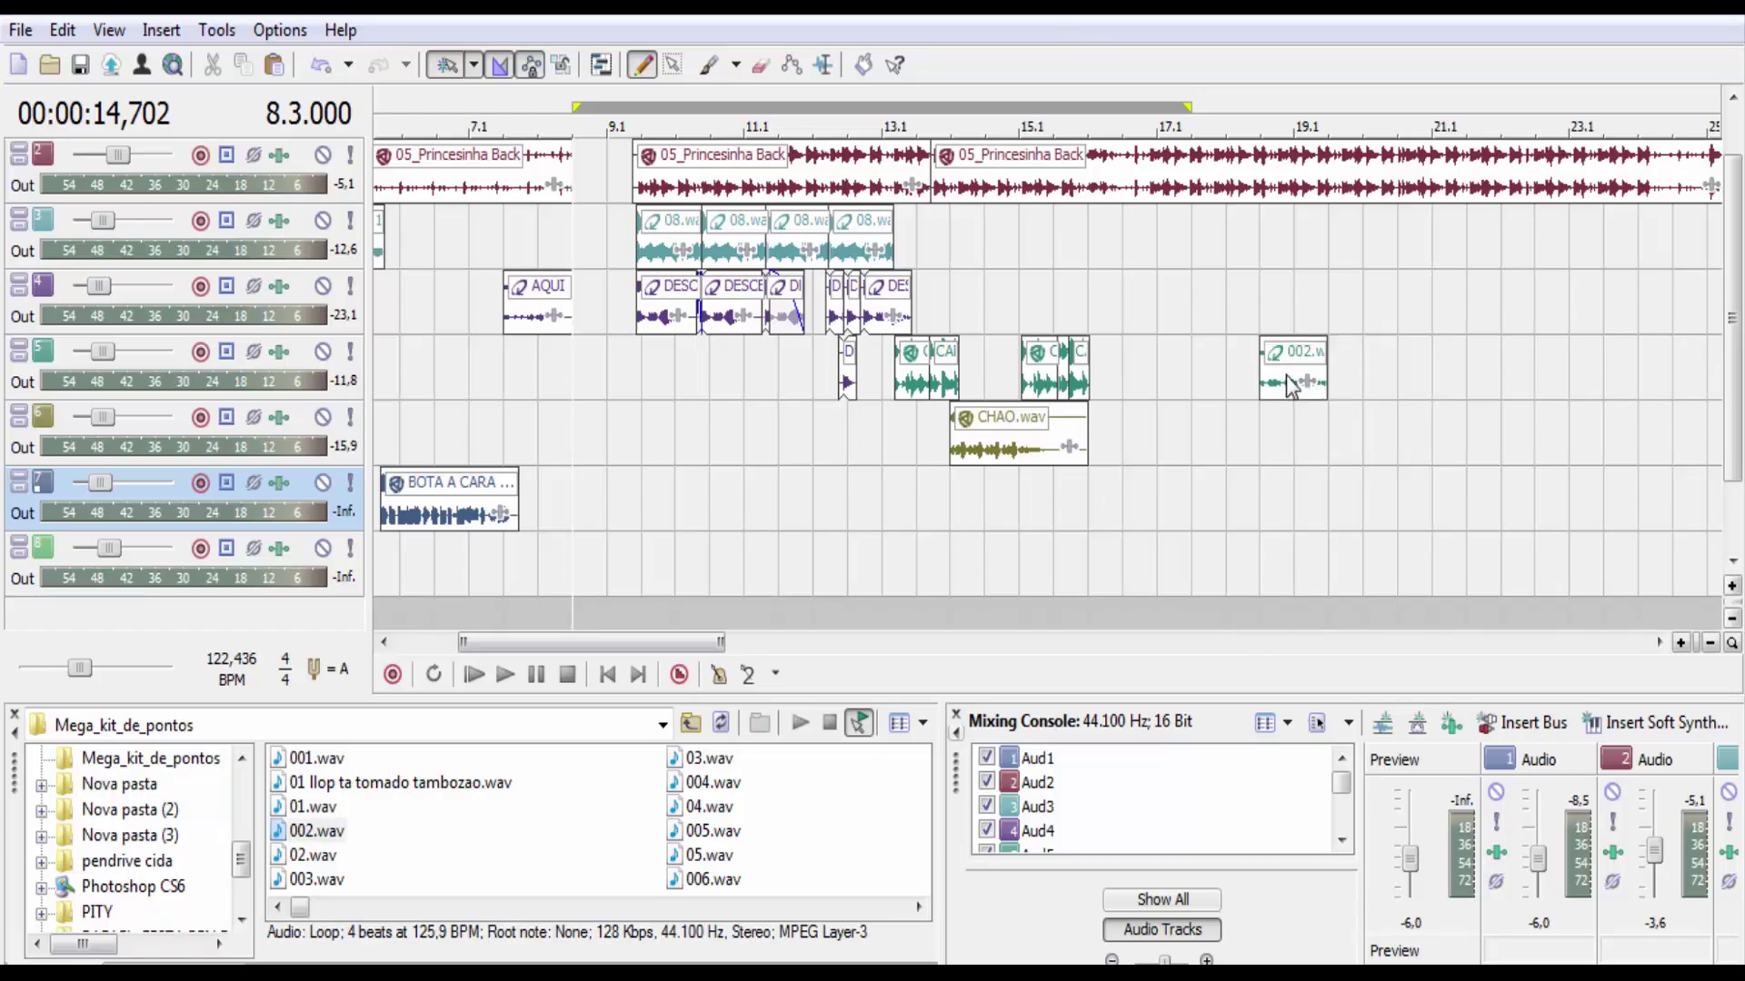
pyautogui.click(1288, 376)
pyautogui.press('Delete')
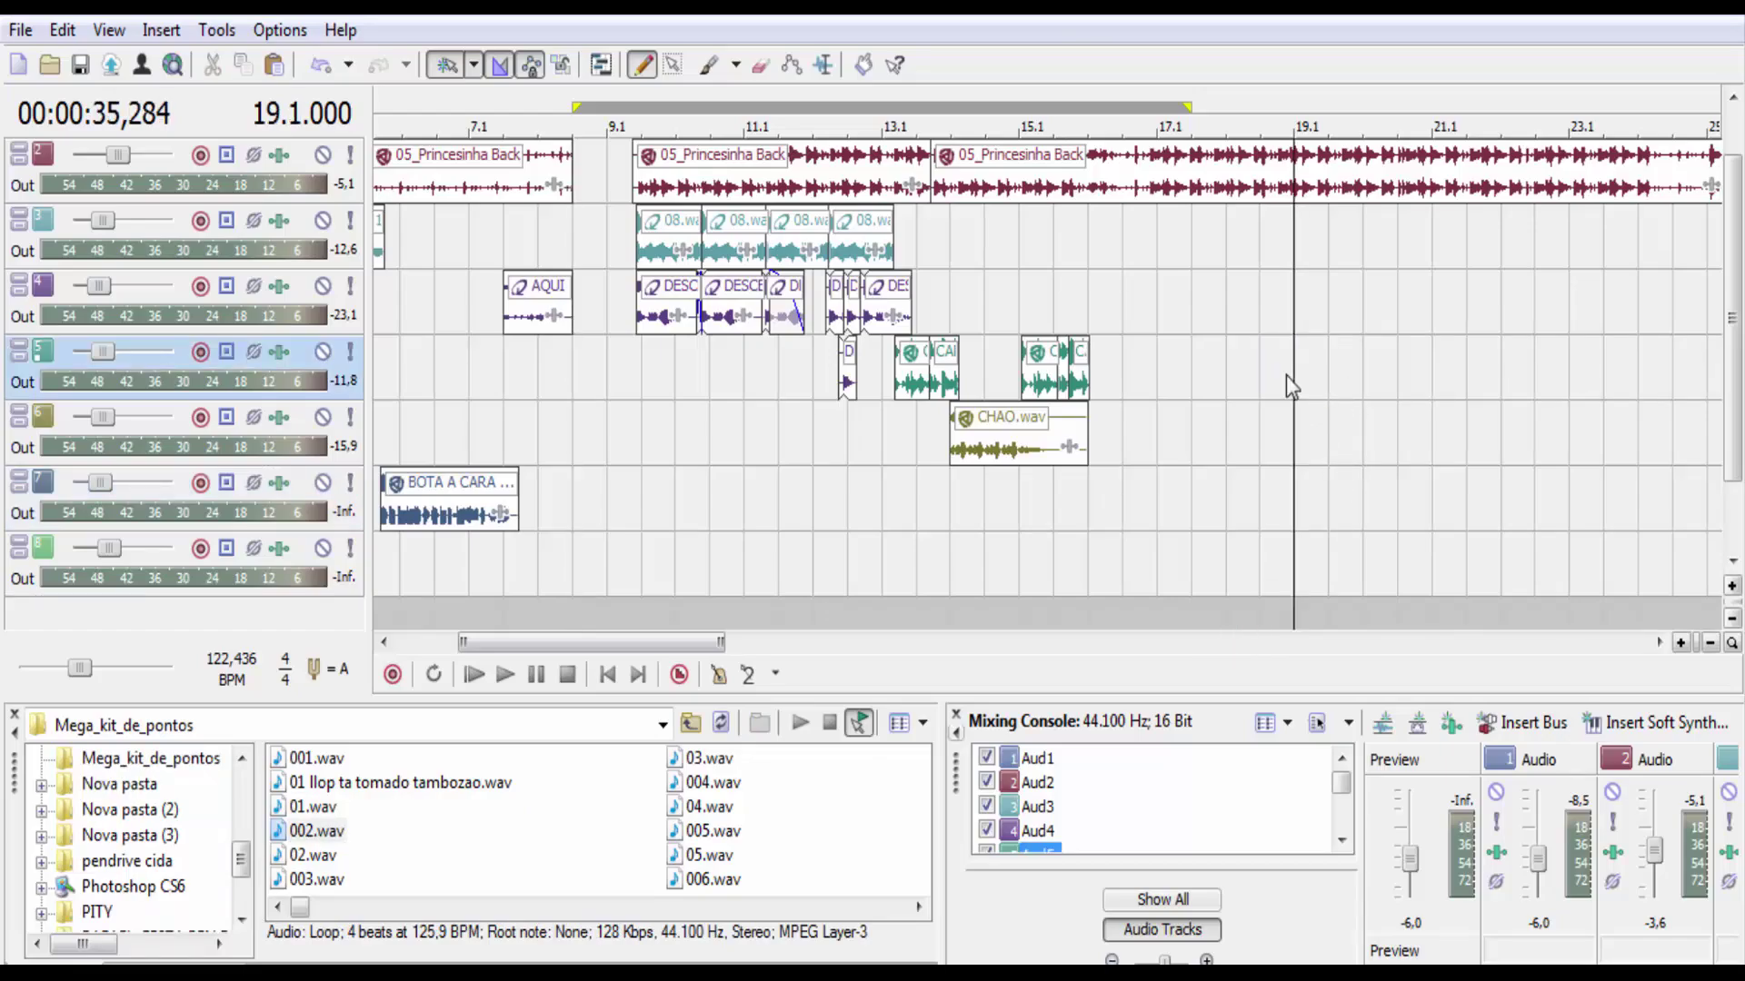